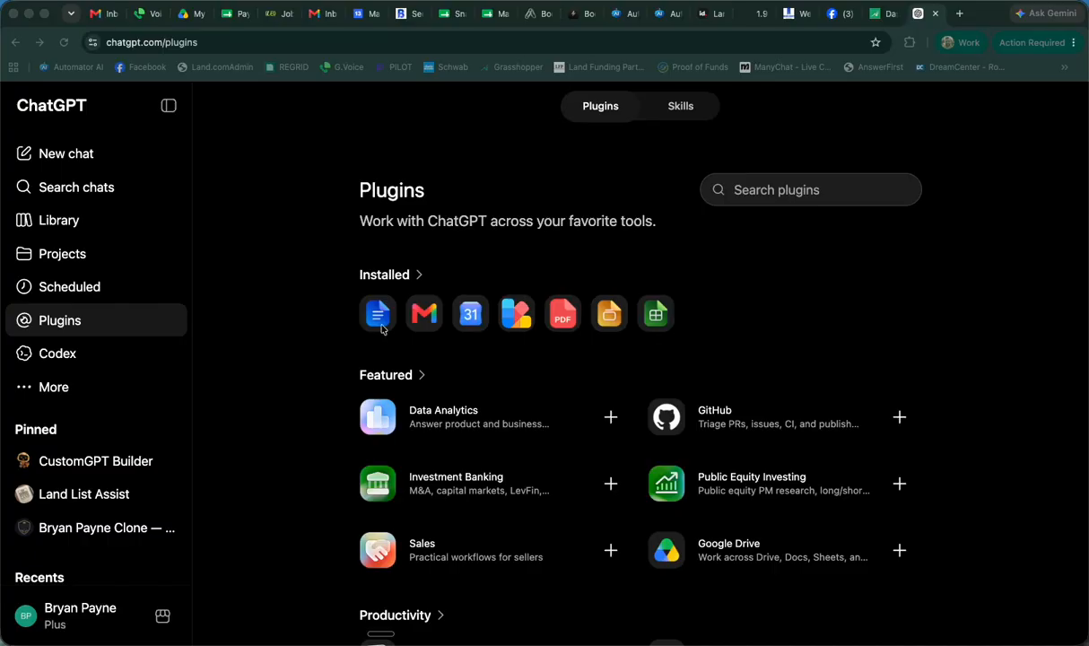
Browse the installed and featured plugins on the Plugins page
scroll(733, 314, down, 2)
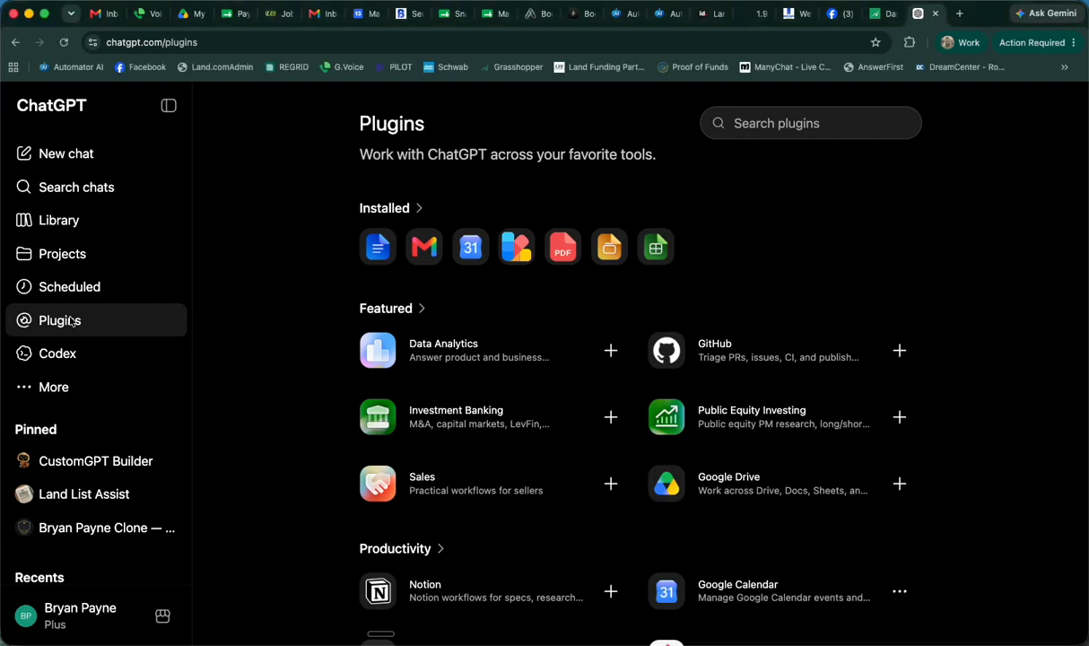
click(36, 157)
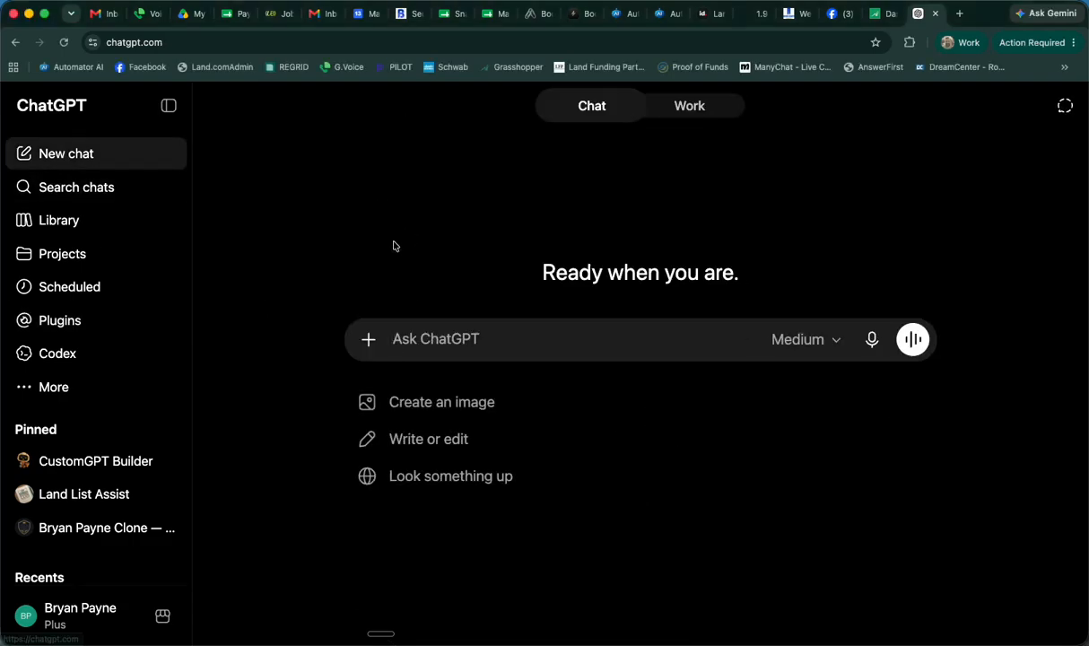
click(80, 327)
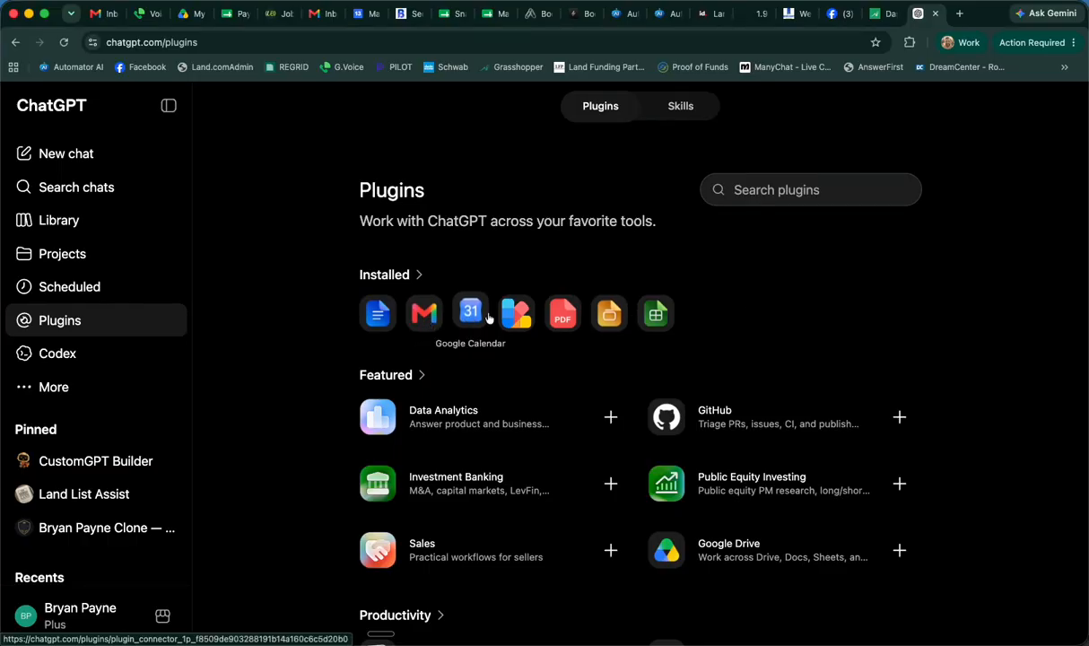
scroll(700, 368, down, 2)
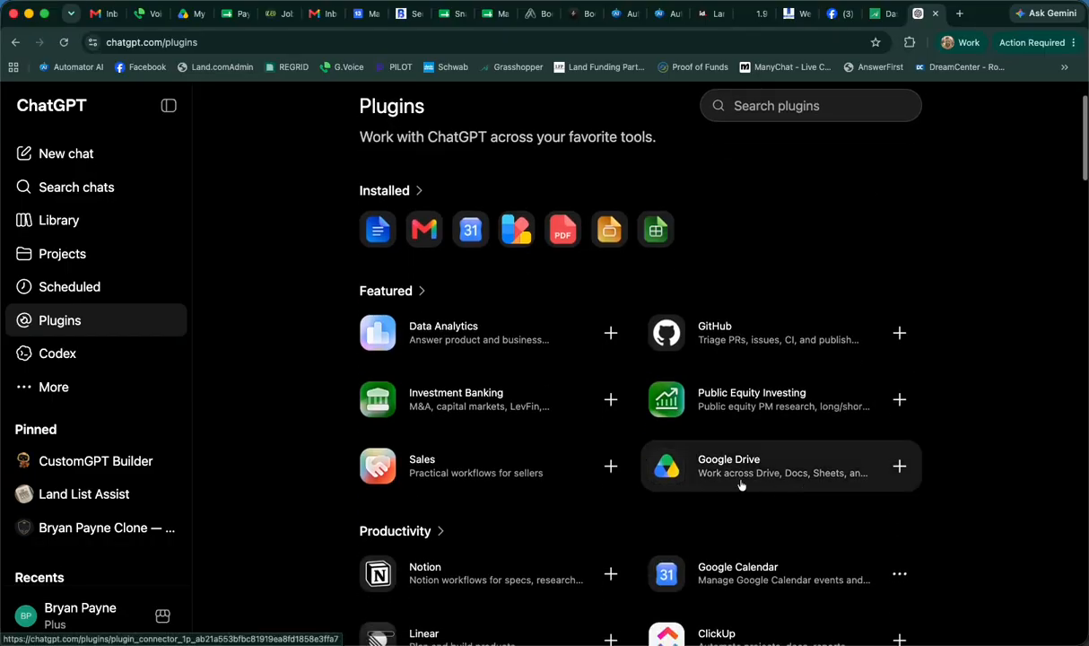
Review the Google Drive plugin's connection details and close them without connecting
click(808, 104)
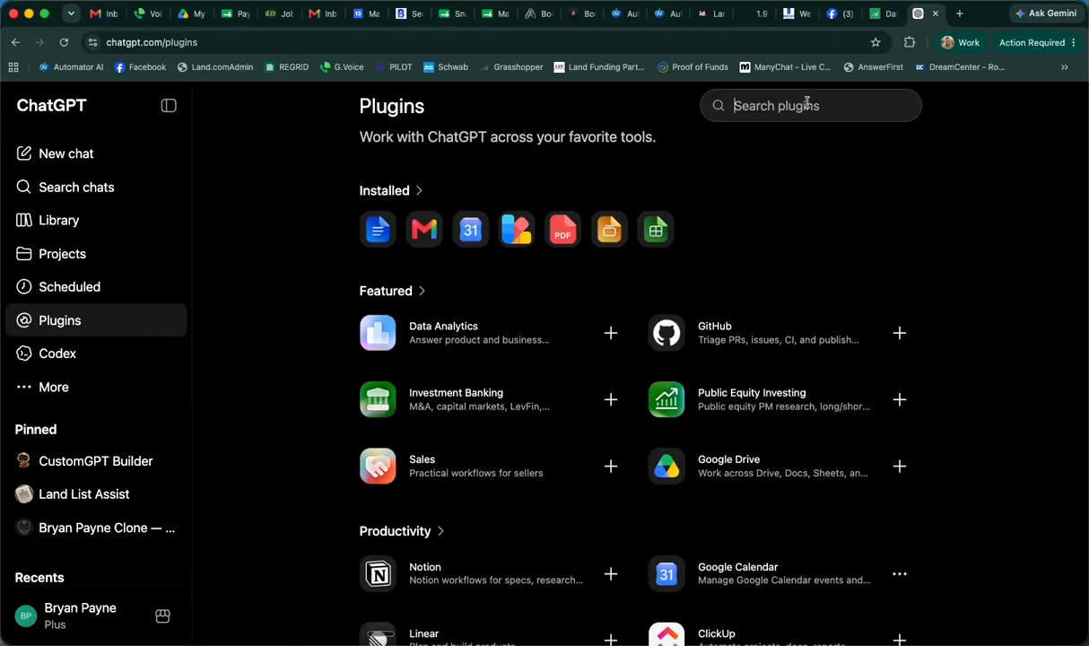
click(901, 467)
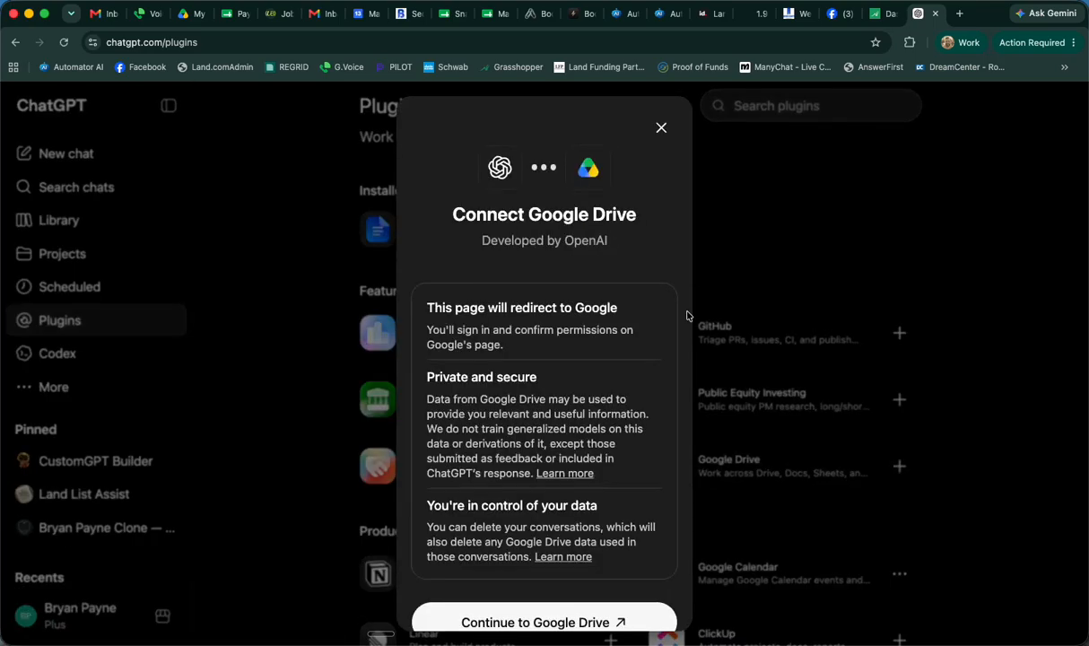
scroll(550, 377, down, 1)
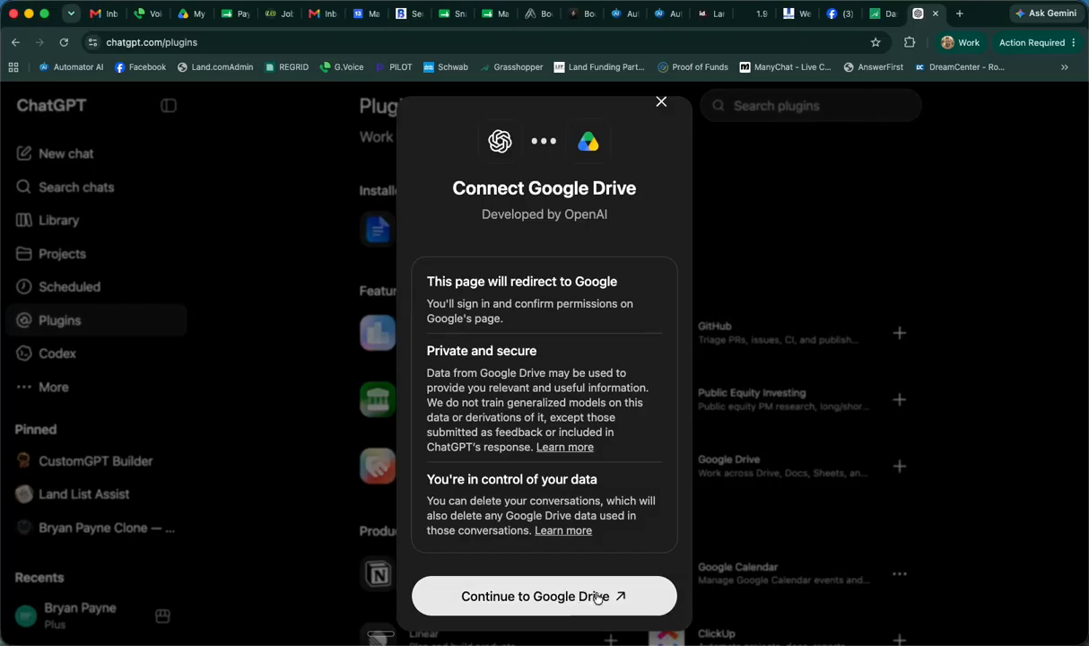
click(661, 102)
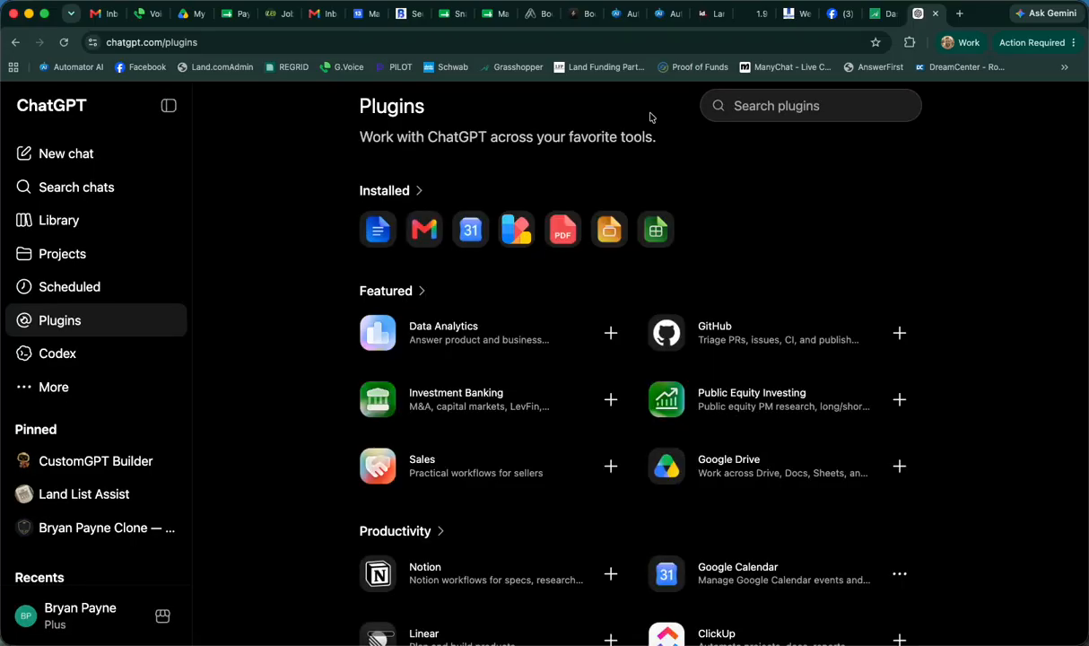
scroll(601, 298, up, 2)
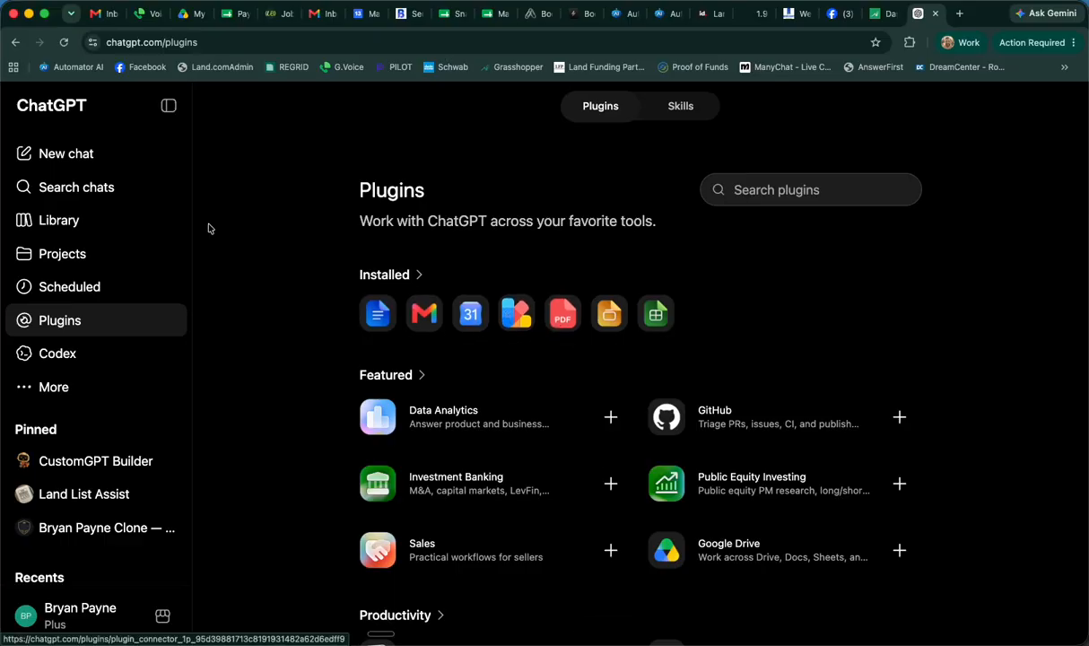
Start a new chat and ask "What's on my schedule this week?"
click(68, 154)
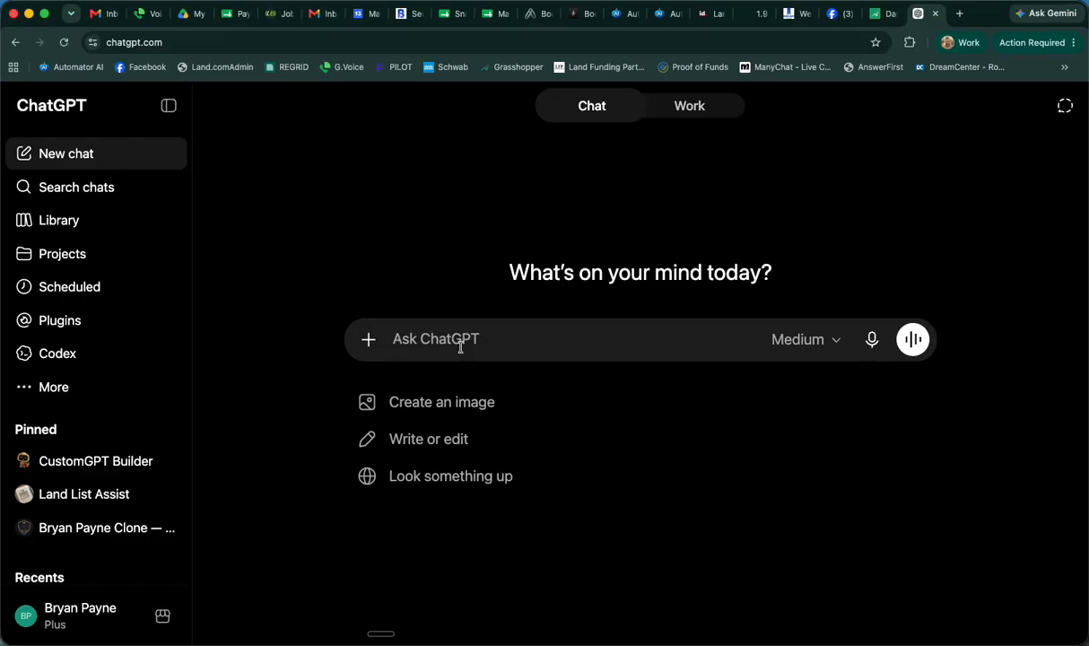
text(What's on my ch)
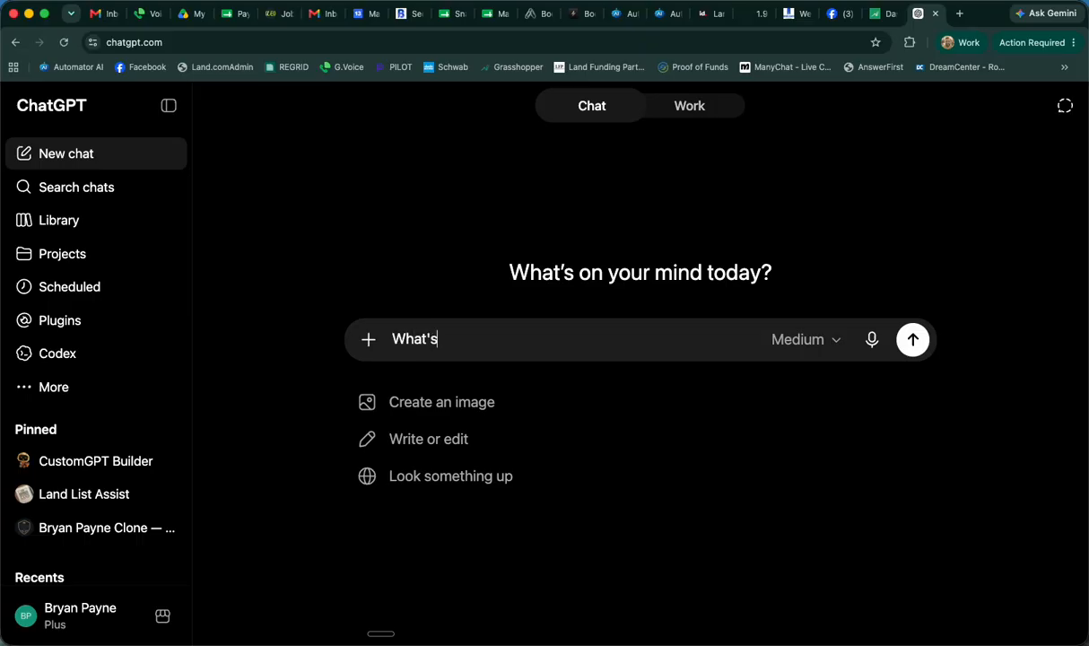
key(BackSpace)
key(BackSpace)
text(schedule this week?)
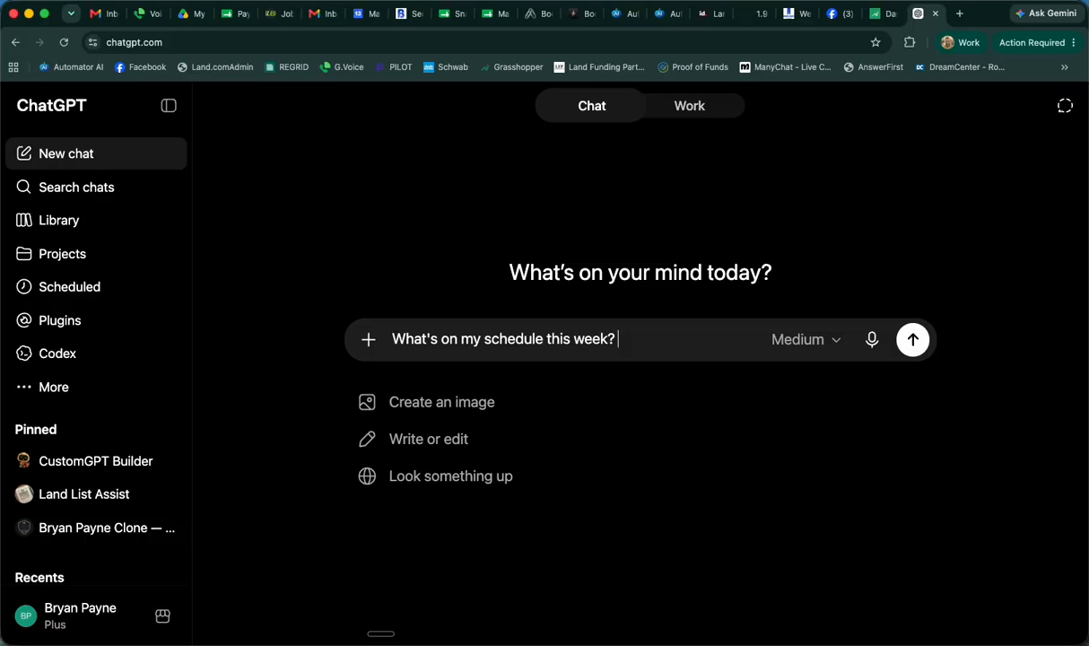
key(Return)
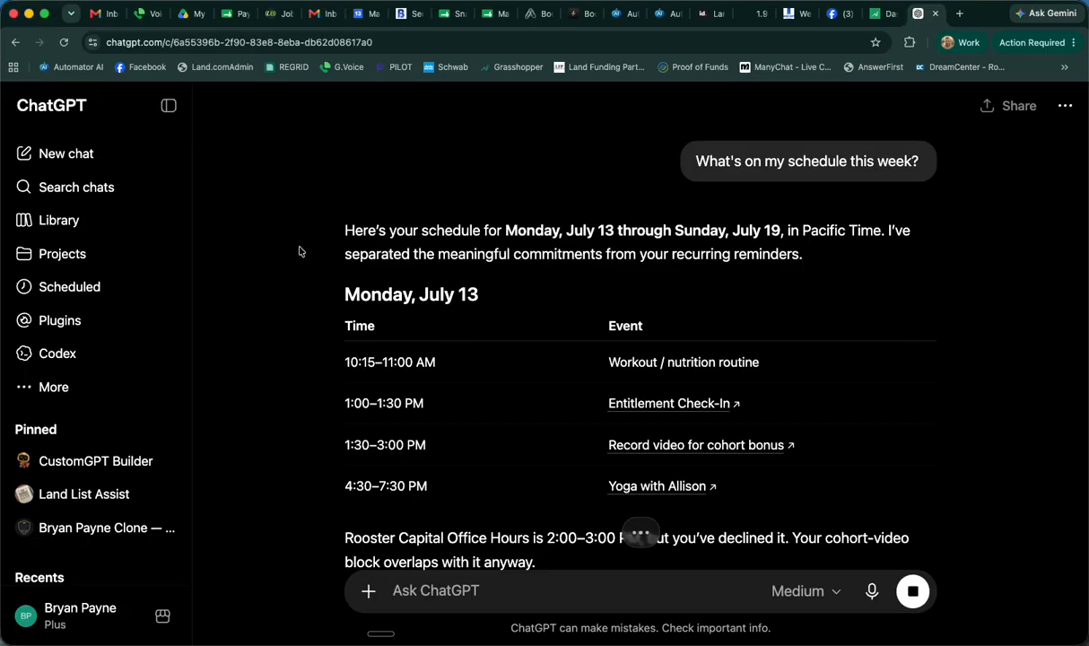
Review the weekly schedule in the reply, examining the Monday and Tuesday entries
scroll(302, 373, down, 1)
scroll(303, 373, down, 2)
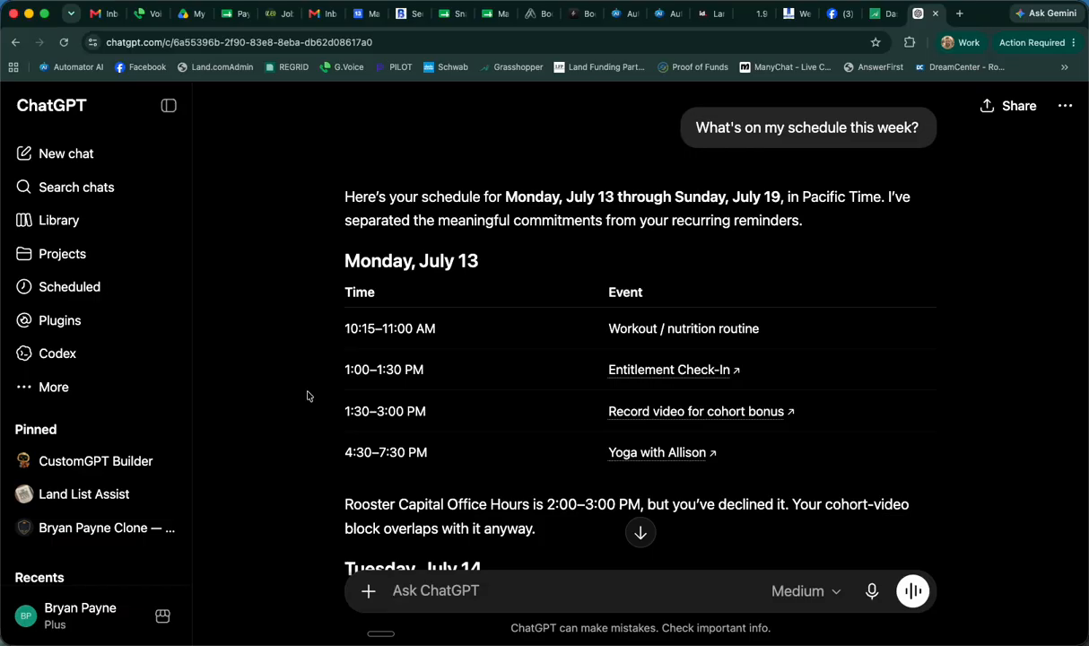
drag(414, 198, 672, 199)
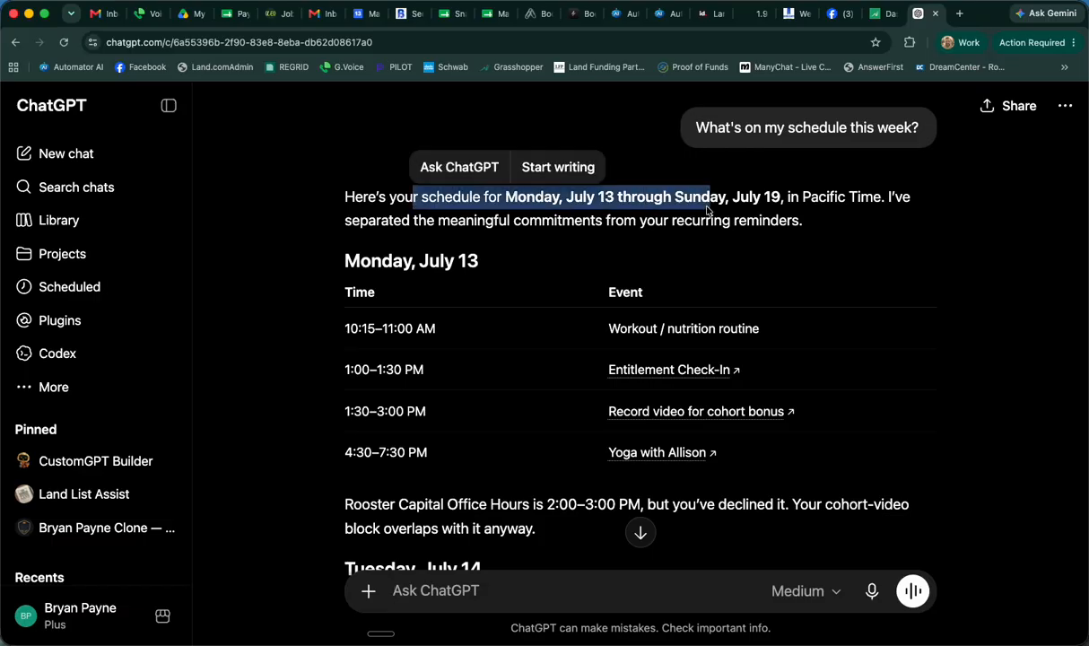
click(763, 228)
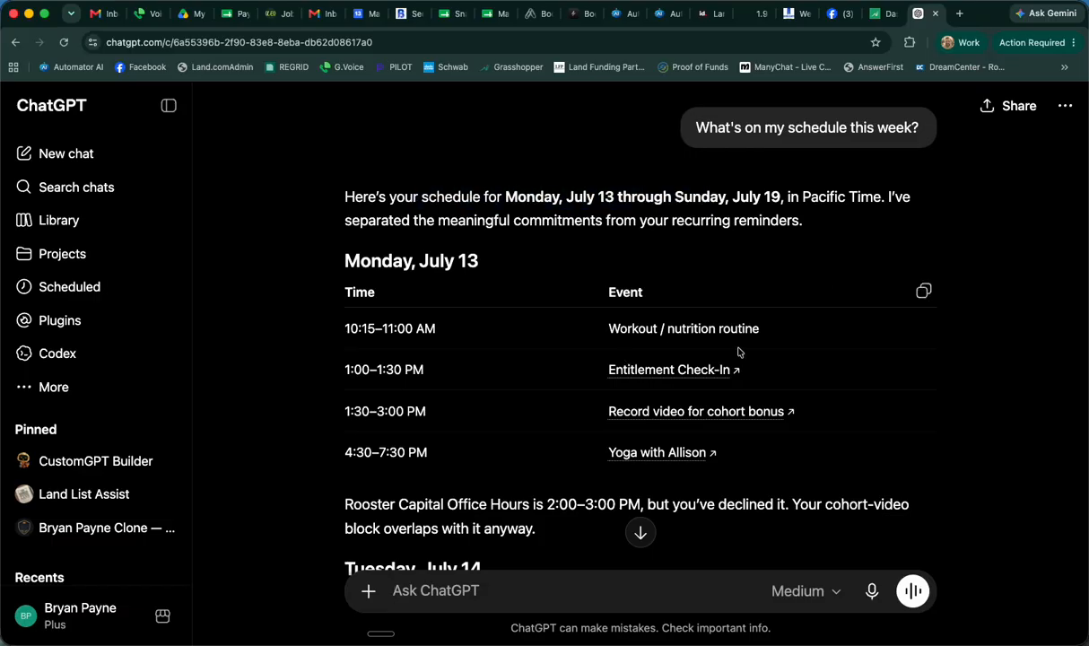
scroll(781, 373, down, 1)
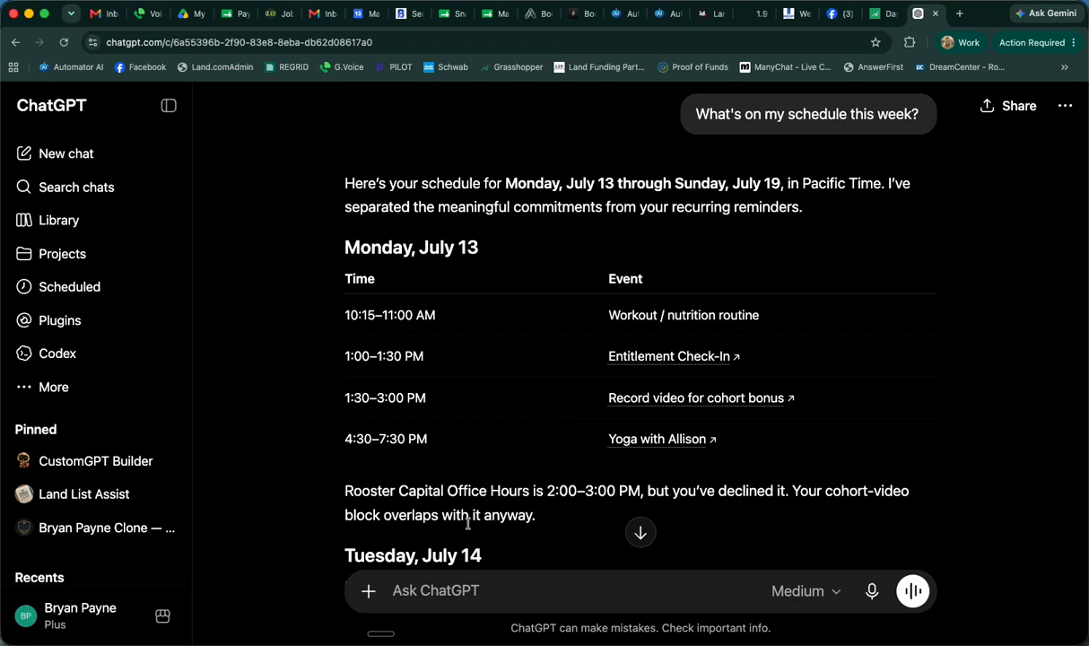
scroll(466, 529, down, 2)
scroll(466, 530, up, 2)
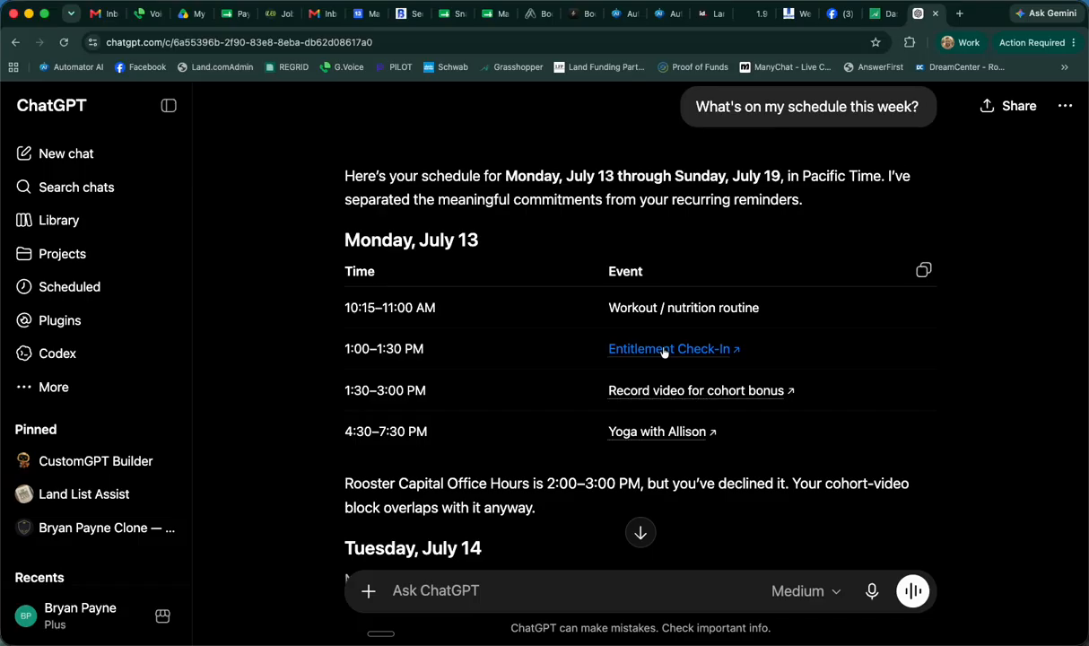
scroll(646, 359, down, 3)
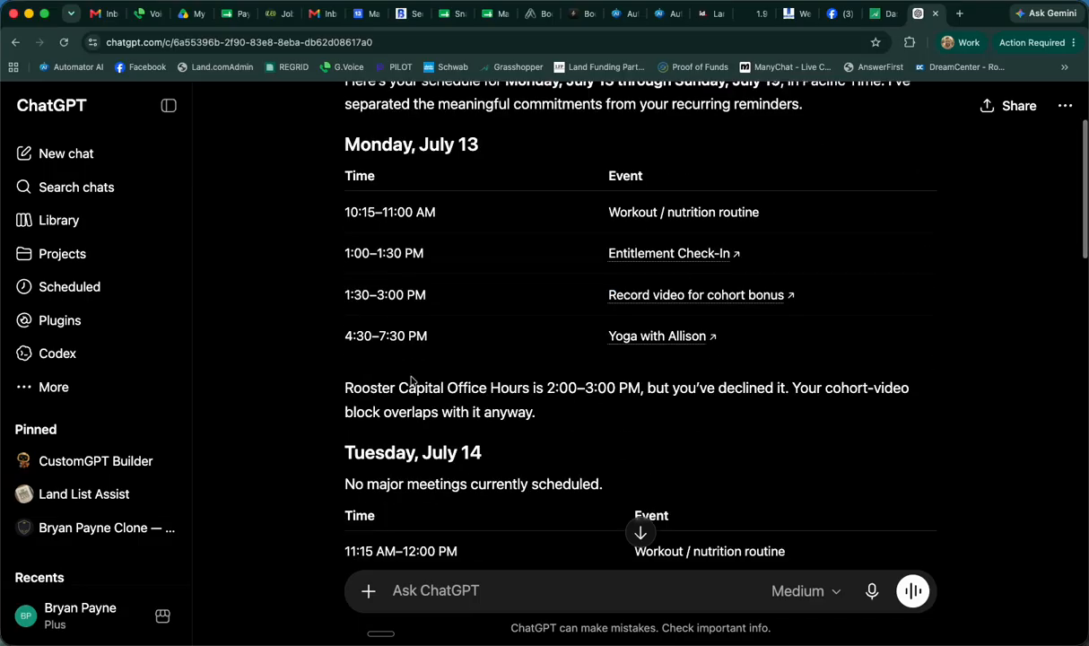
scroll(411, 381, up, 5)
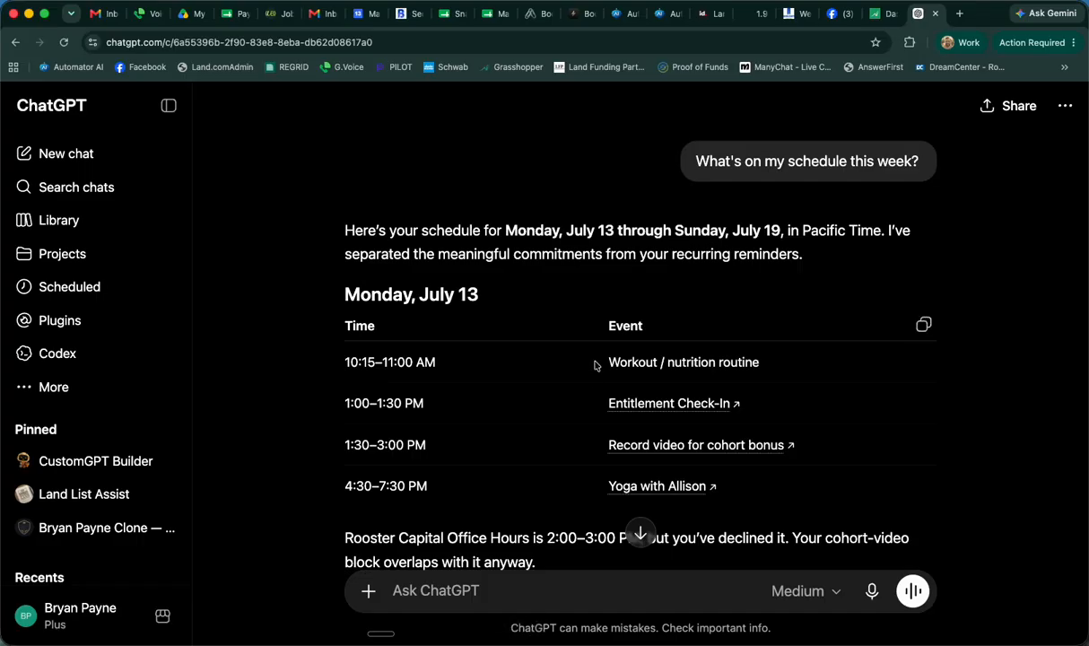
scroll(465, 437, down, 2)
scroll(387, 523, down, 4)
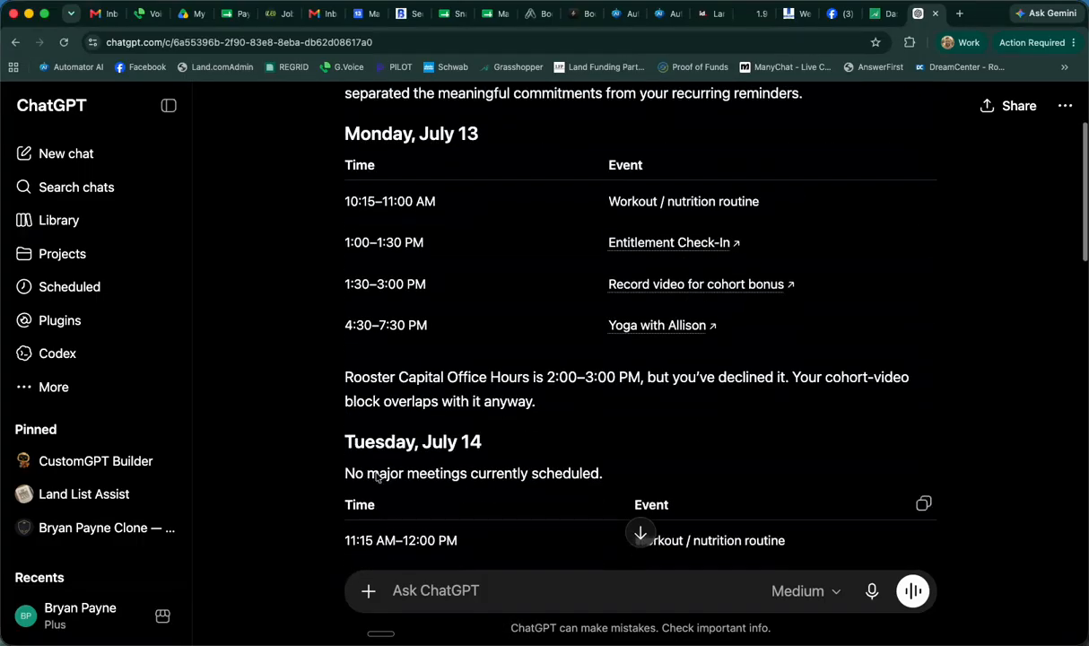
scroll(364, 345, up, 6)
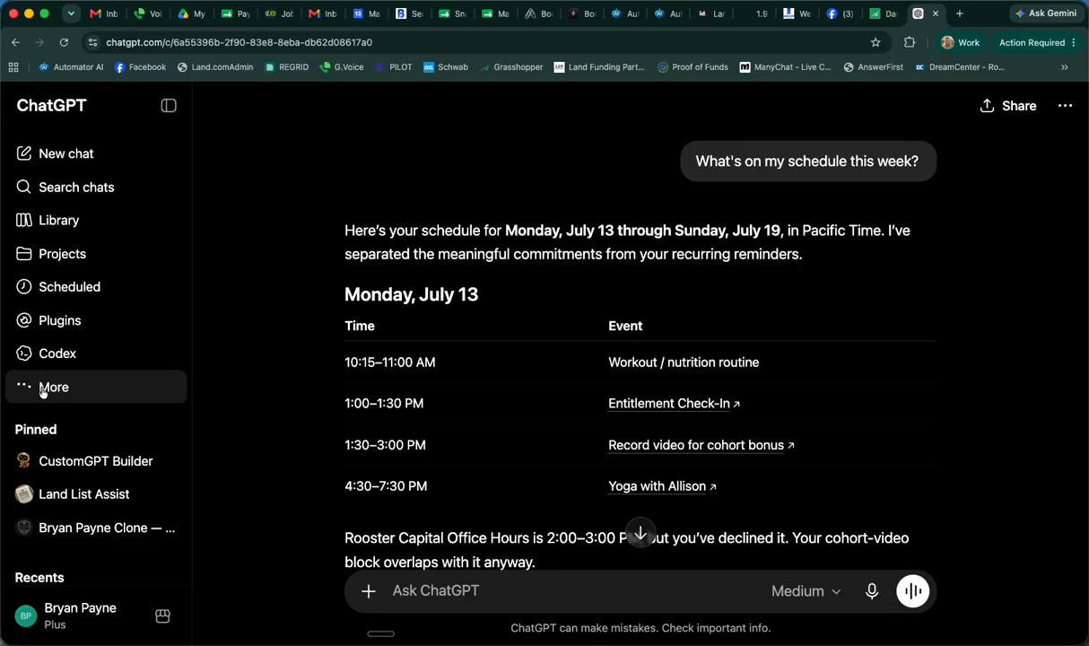
Start a new custom GPT with manual configuration and name it "Morning Briefing"
click(55, 386)
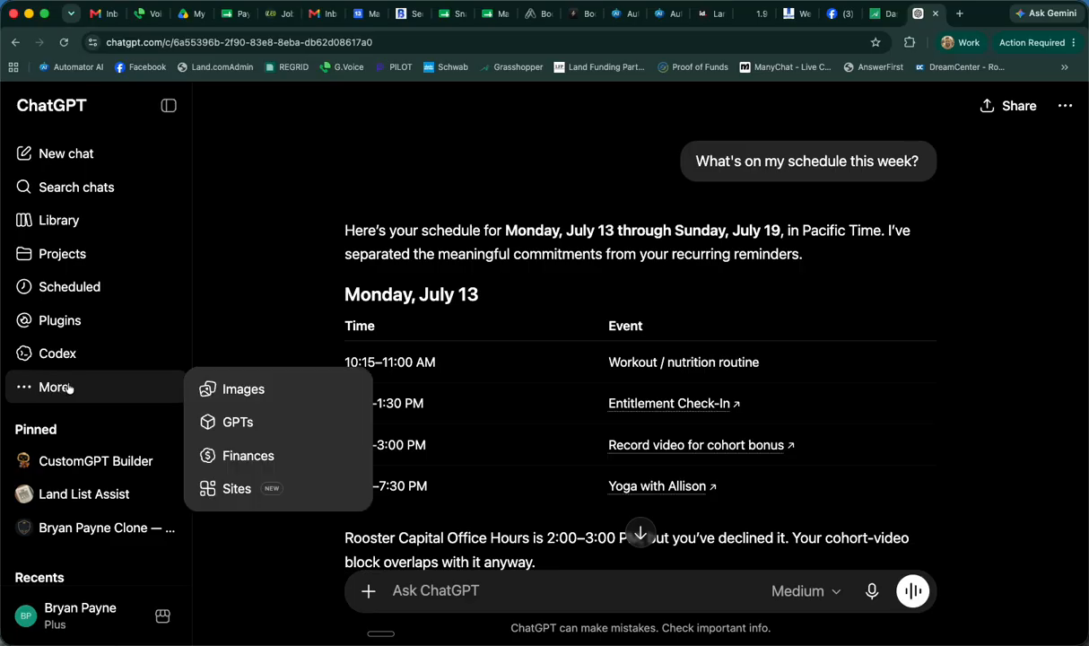
click(240, 437)
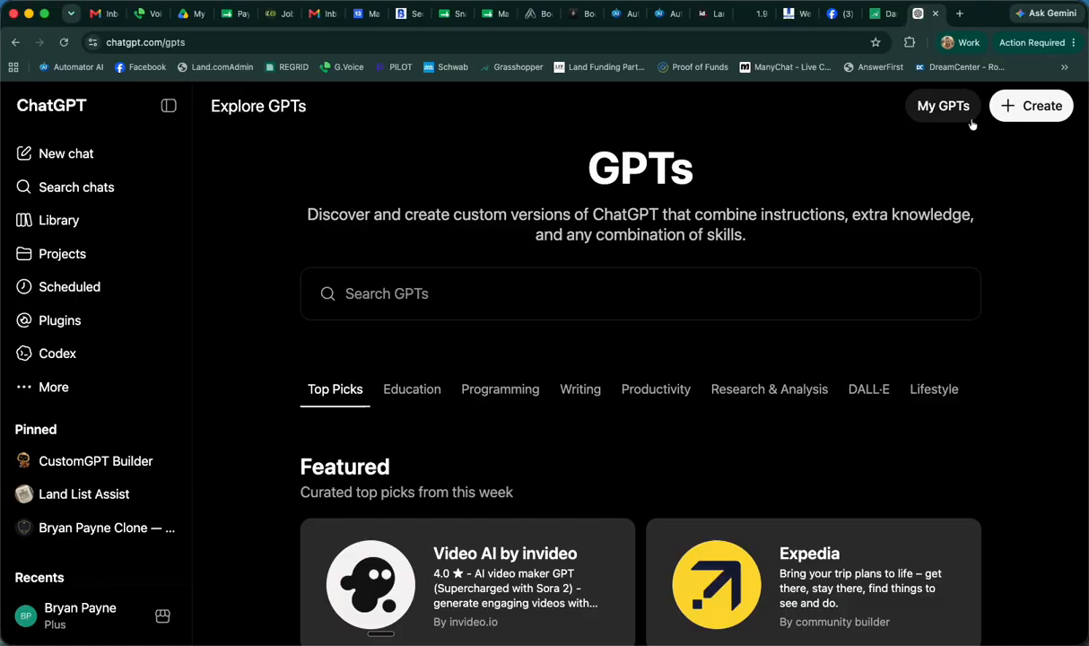
click(1021, 115)
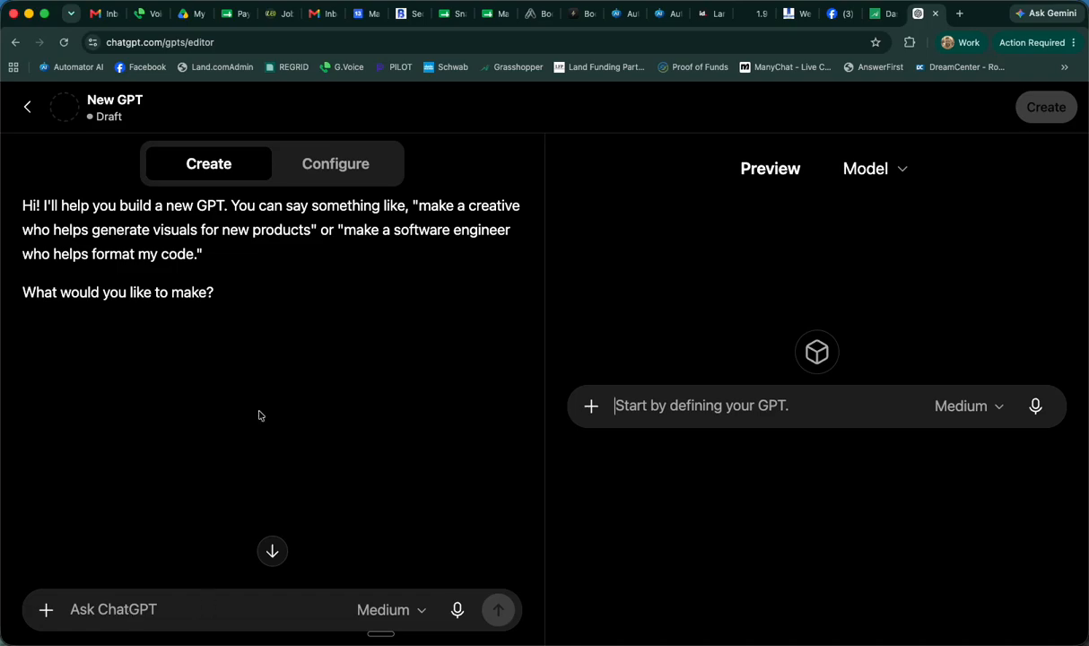
click(315, 161)
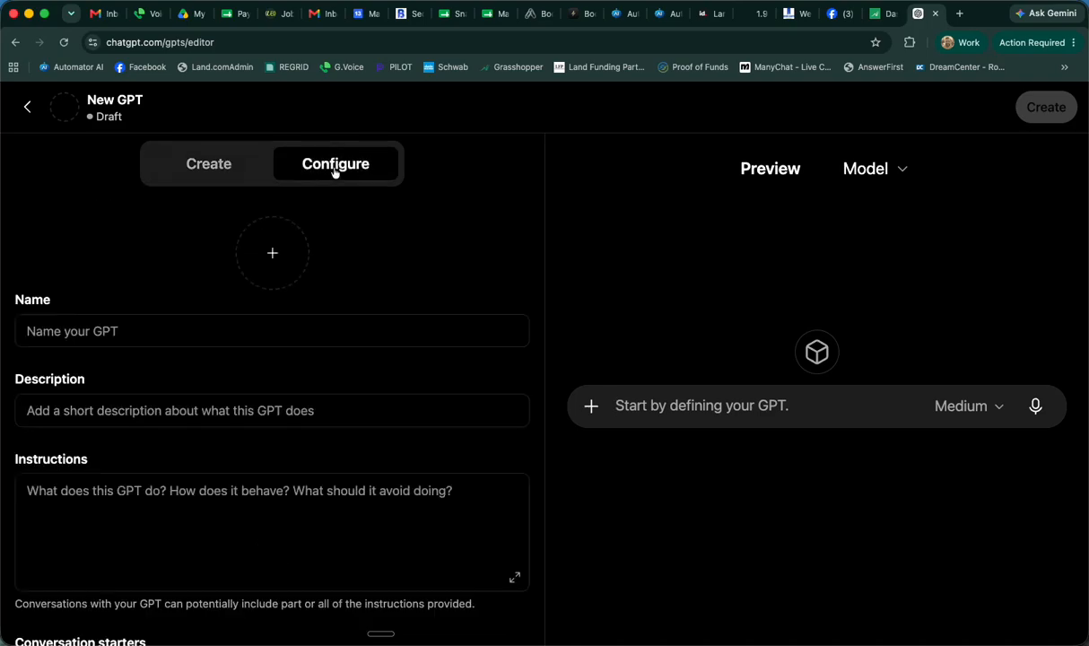
click(136, 339)
text(Morning B)
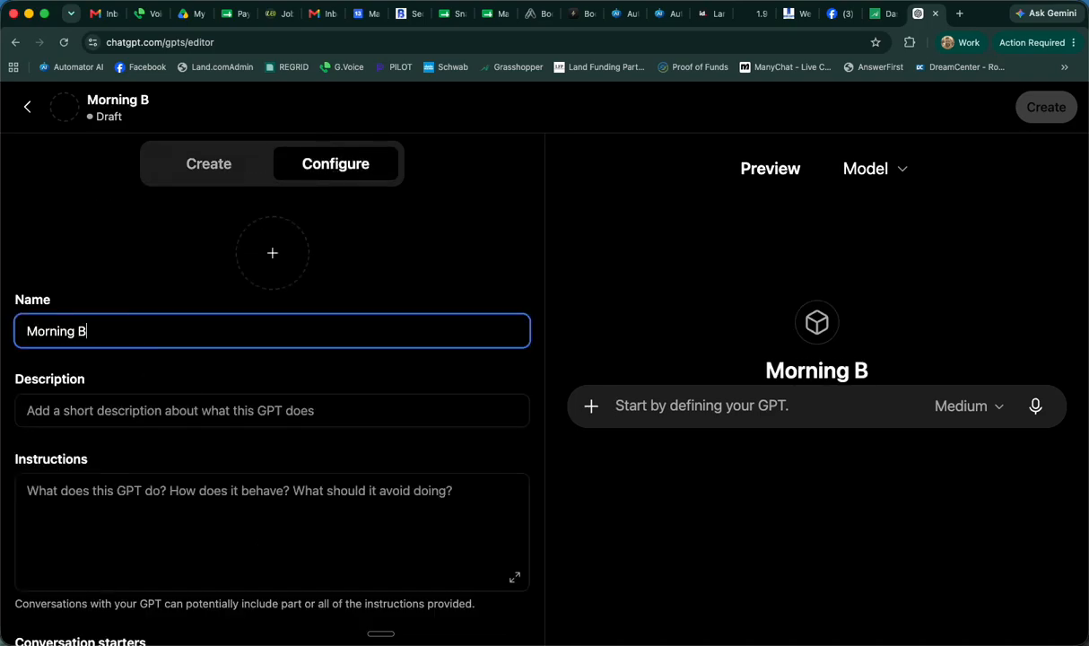
text(riefing)
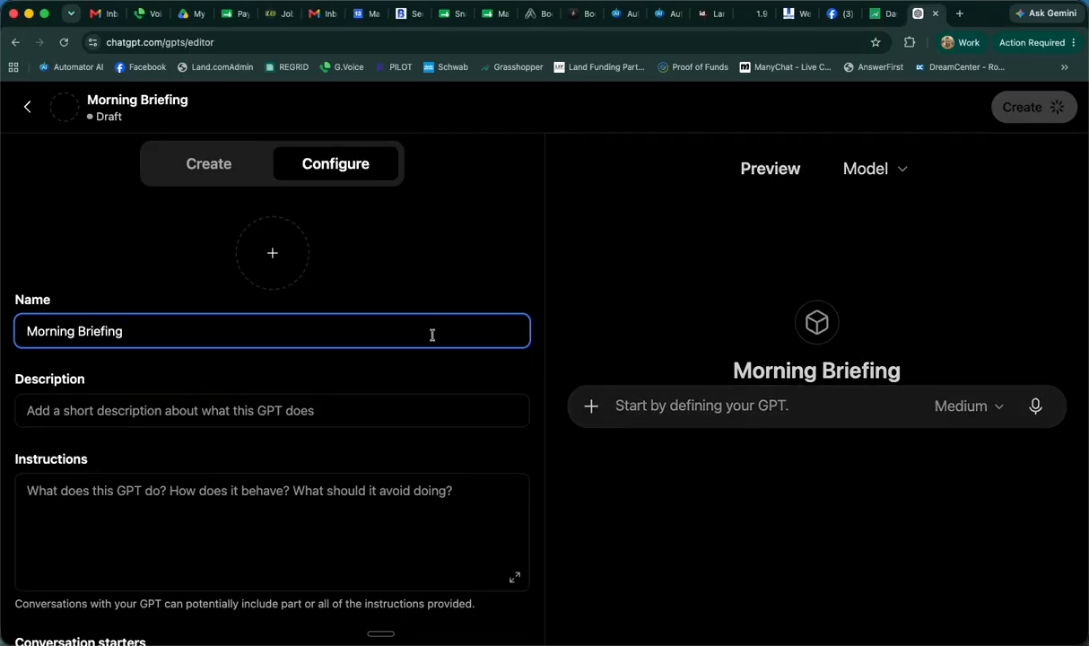
Set the GPT's description to "You are my daily summary of all my emails, calendar, and priority items for the day"
scroll(432, 335, down, 2)
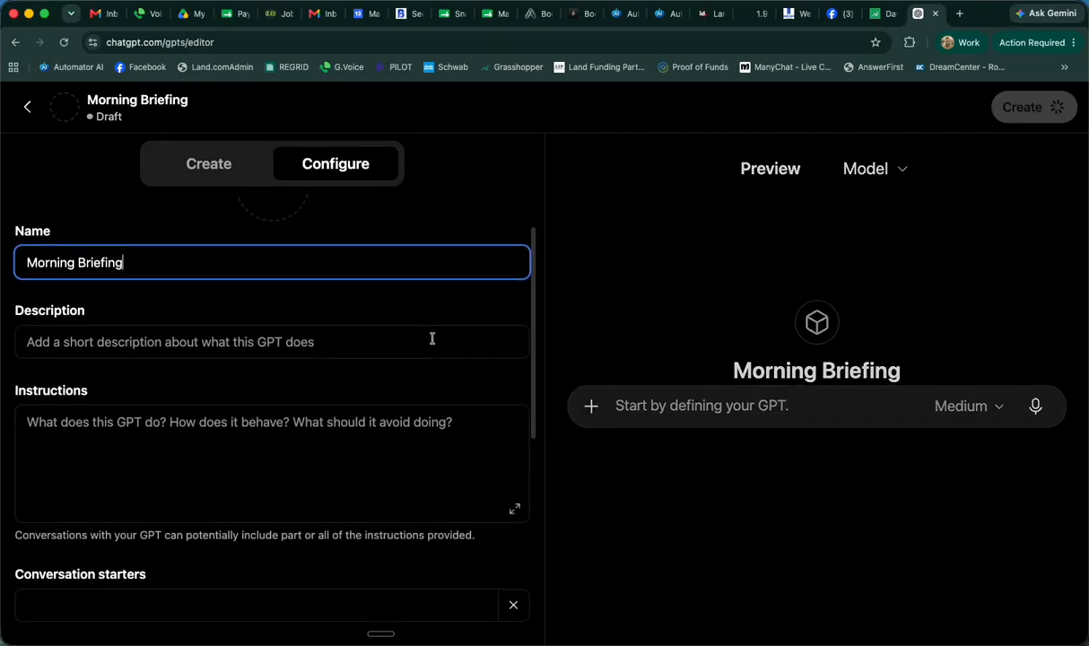
click(163, 342)
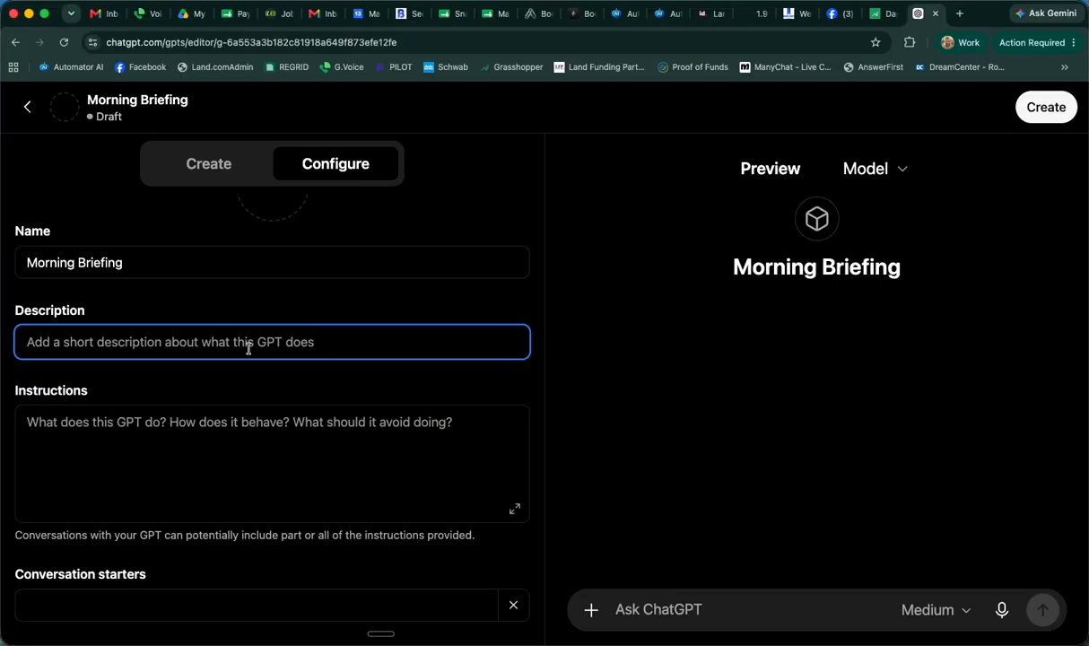
text(You a)
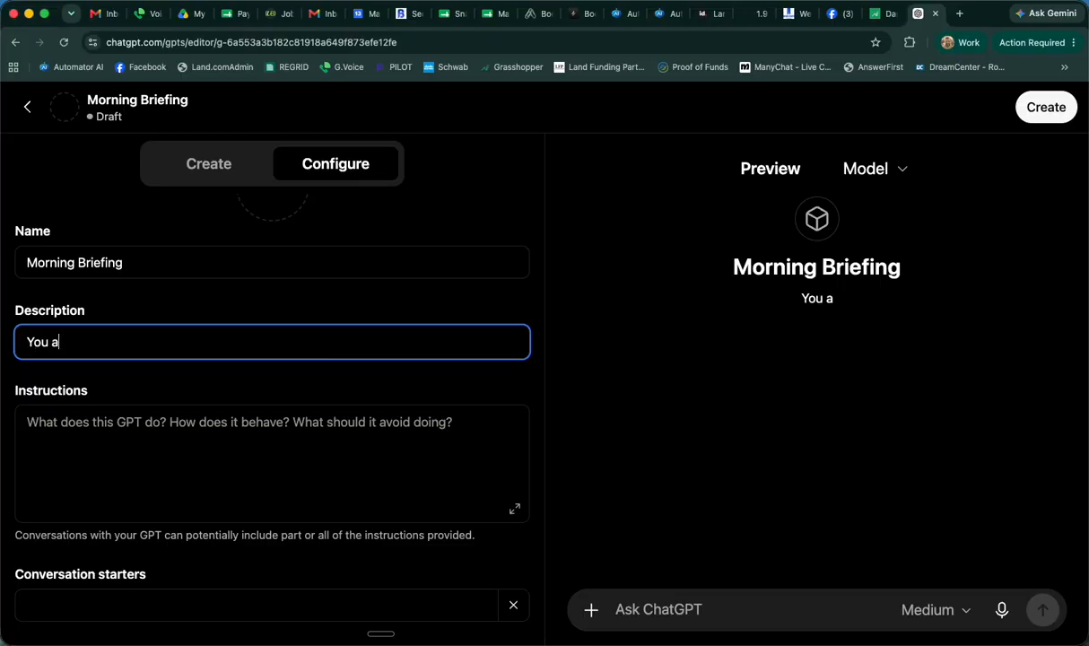
text(re my daily)
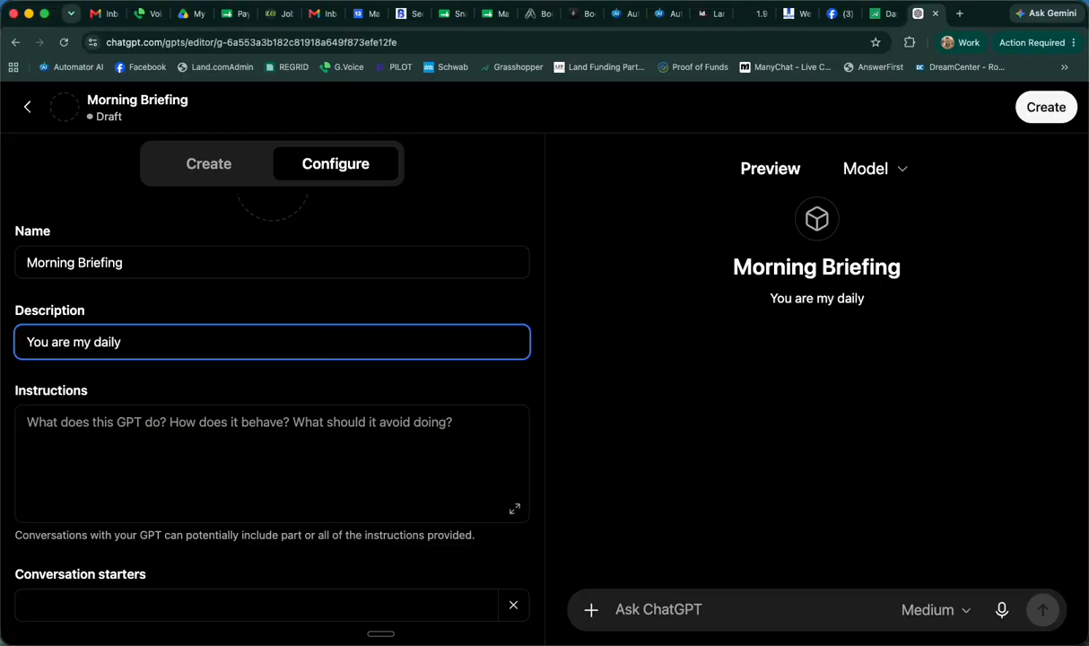
text( summary of )
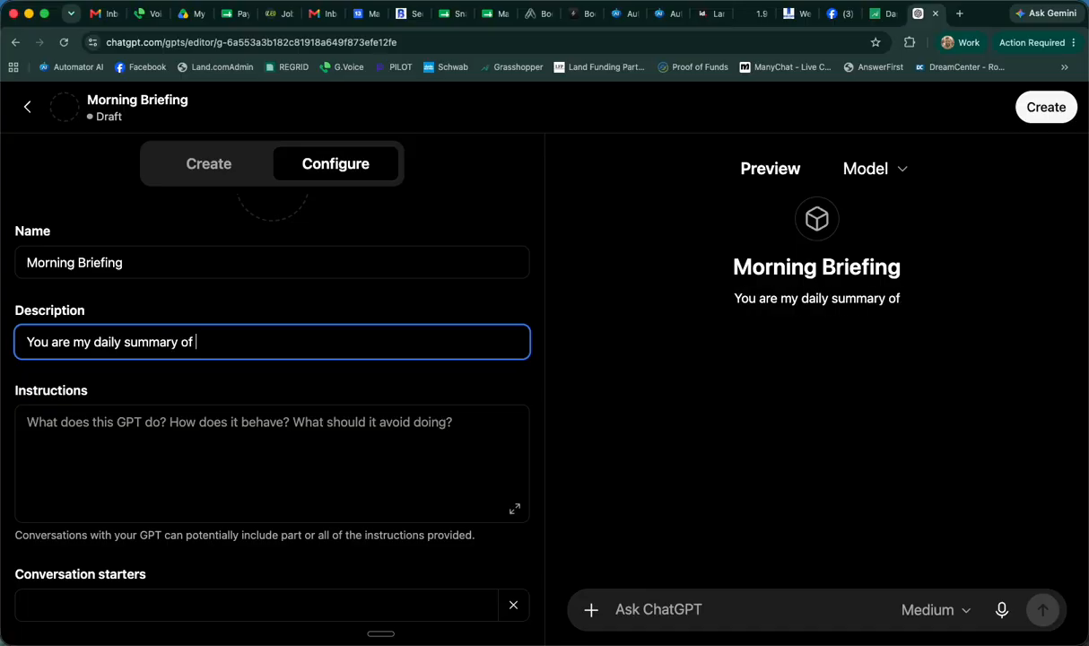
text(all my emamils)
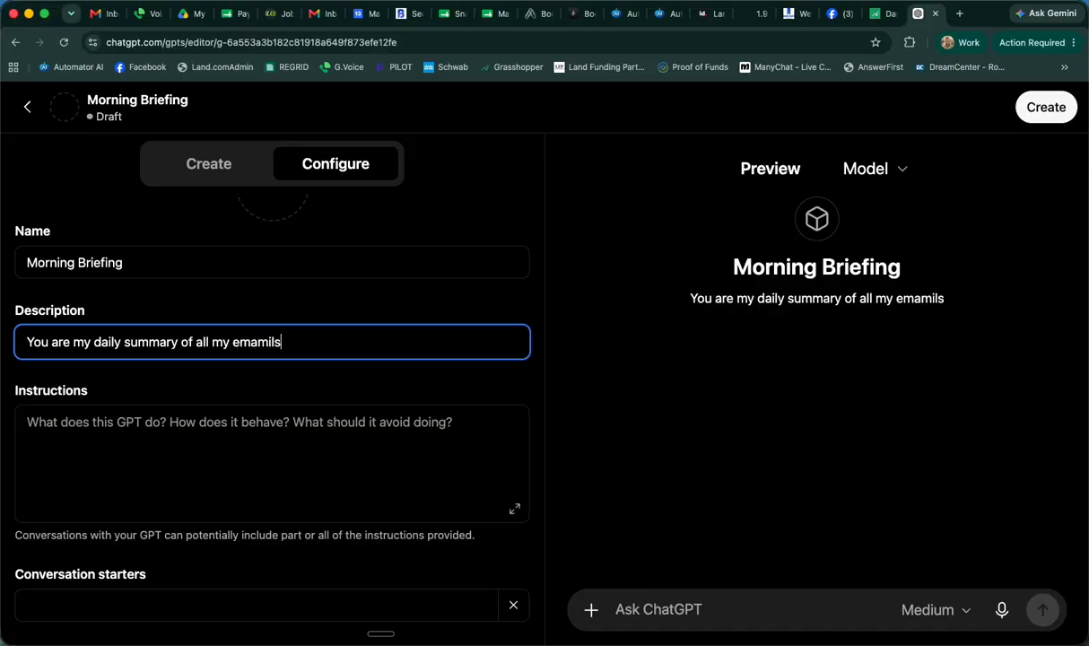
key(BackSpace)
key(BackSpace)
key(BackSpace)
key(BackSpace)
text(ils, )
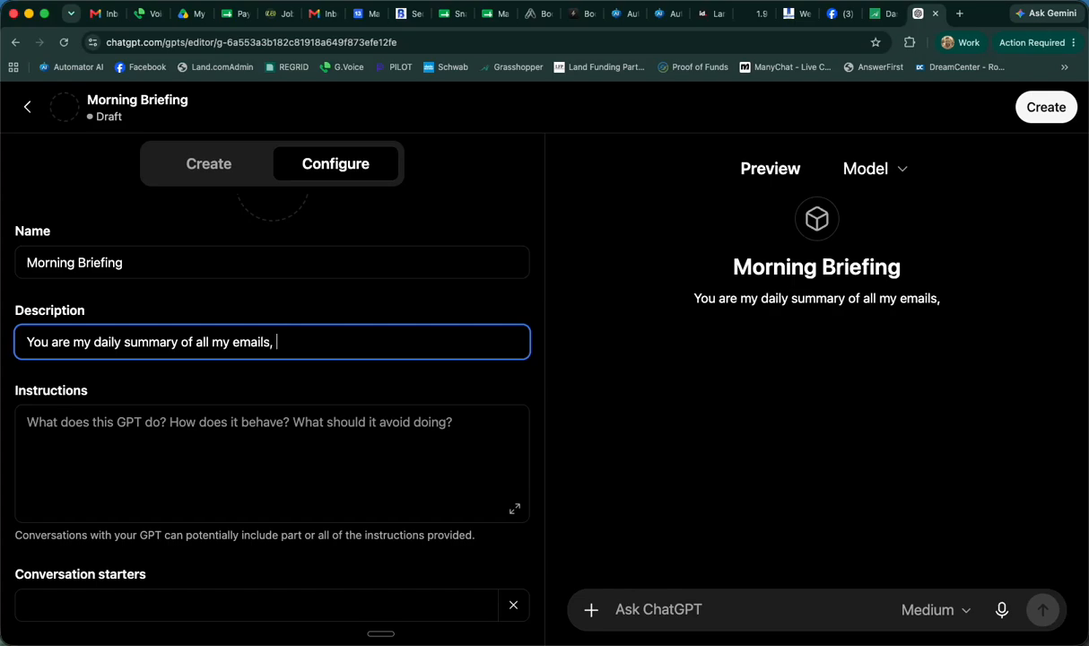
text(calendar, )
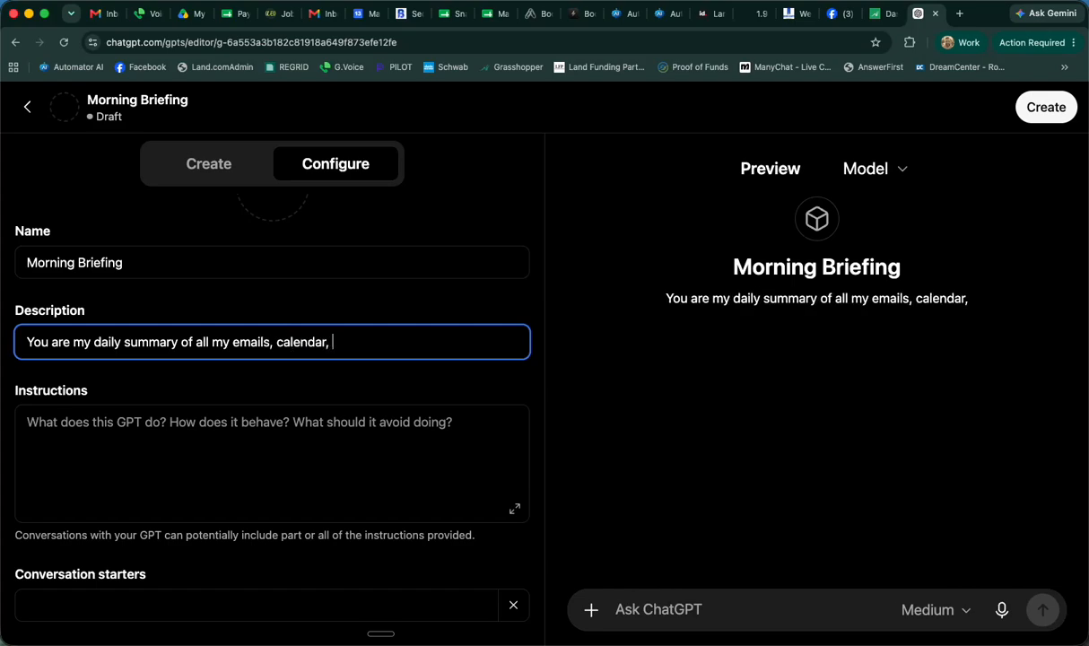
text(and)
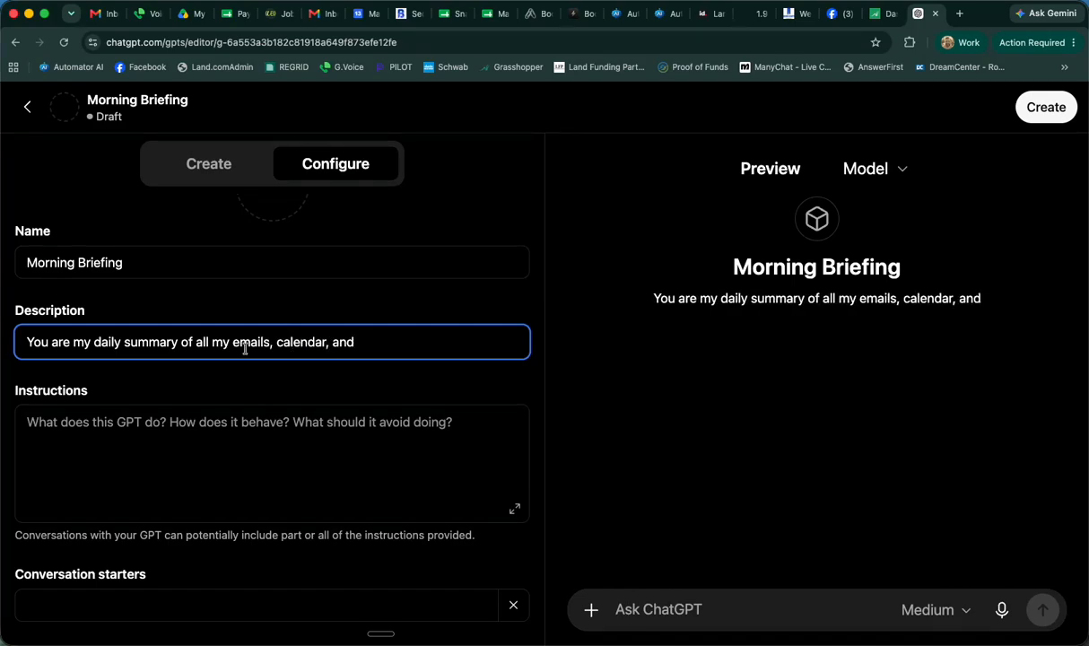
text( priority itm)
key(BackSpace)
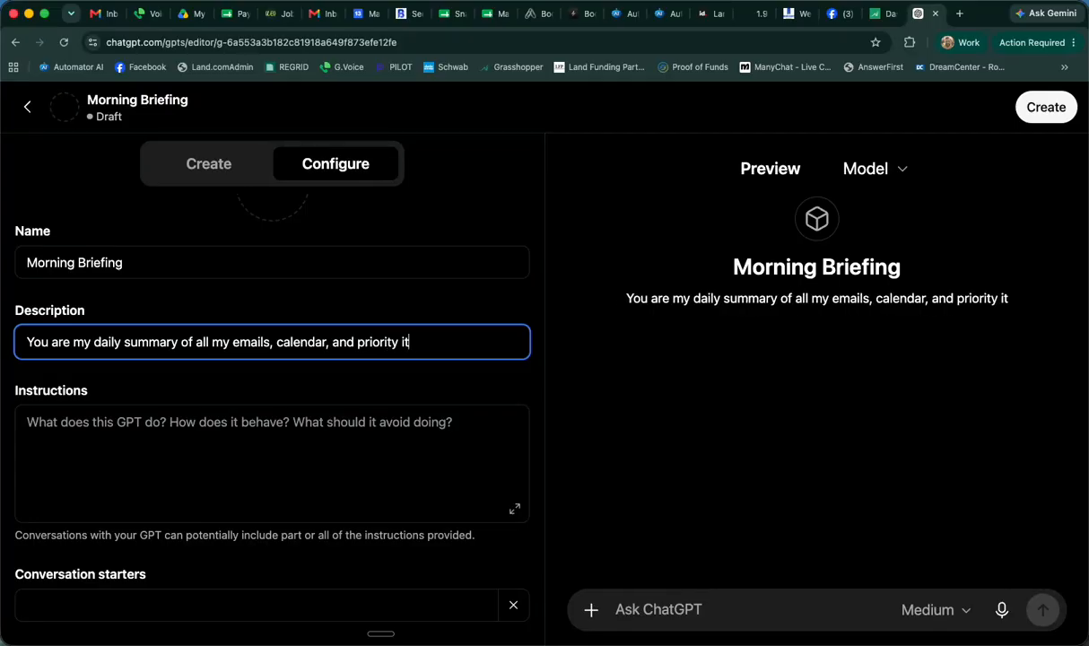
text(ems for the day)
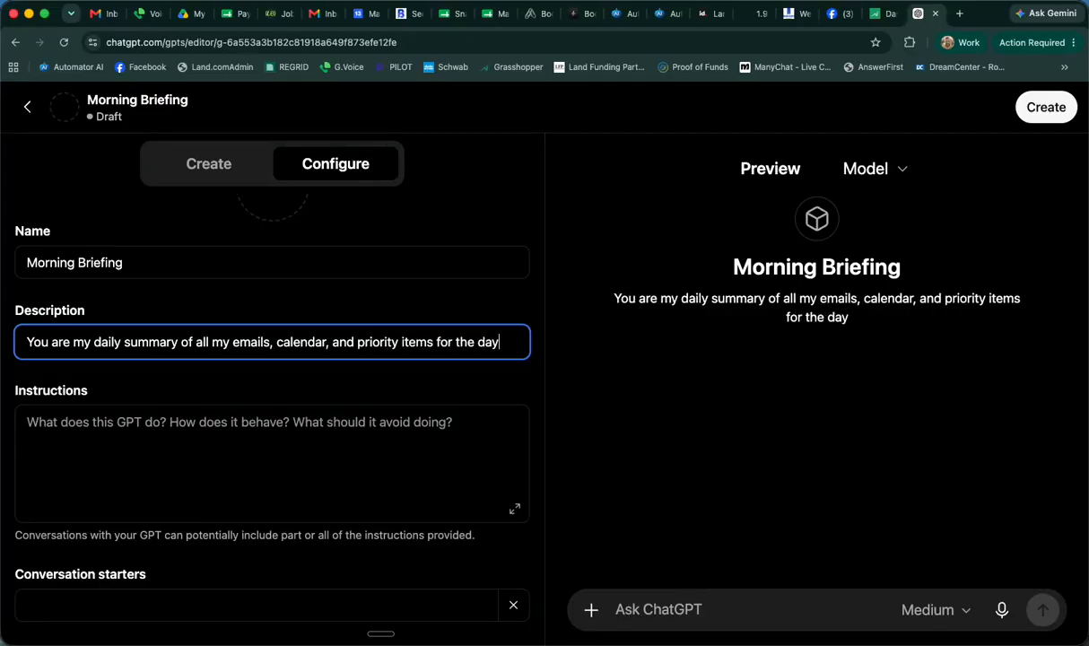
Begin the instructions with "Review my emails, and focus on my deal pipeline, title companies, anything to do with money, upcoming tasks or meetings, etc."
scroll(178, 422, down, 2)
click(172, 391)
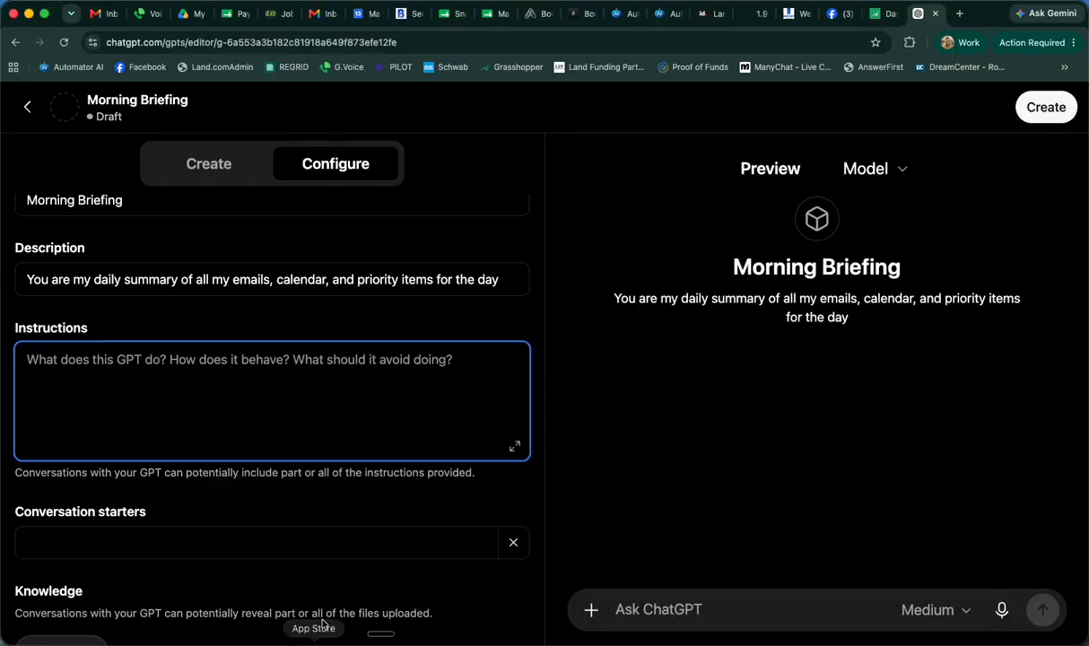
text(Gi)
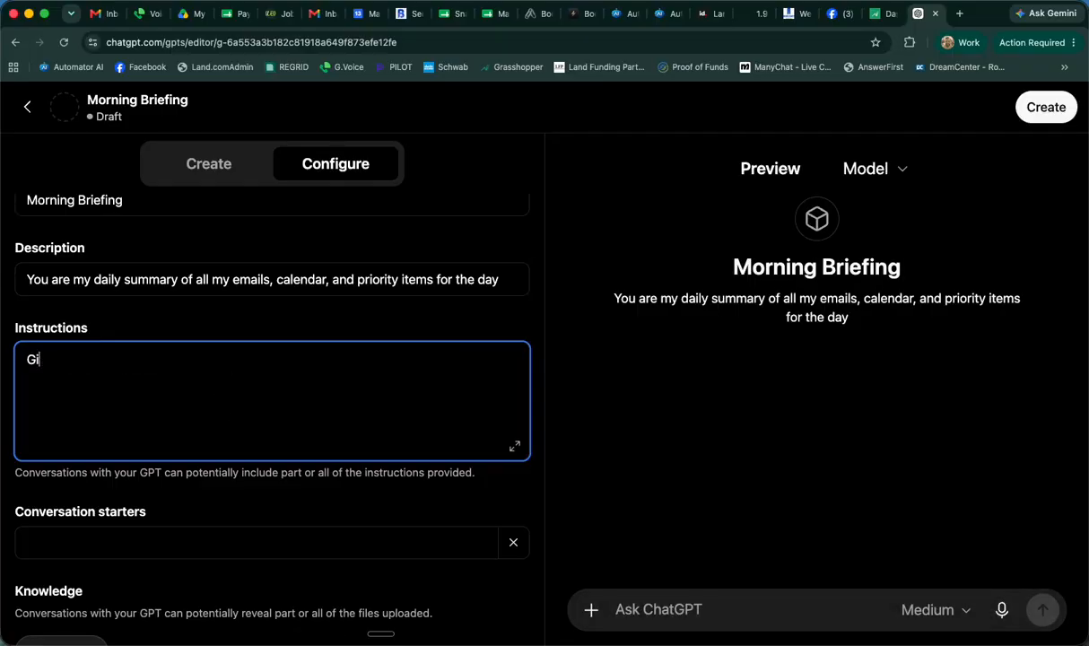
key(BackSpace)
key(BackSpace)
text(Revei)
key(BackSpace)
key(BackSpace)
text(iew my emails,)
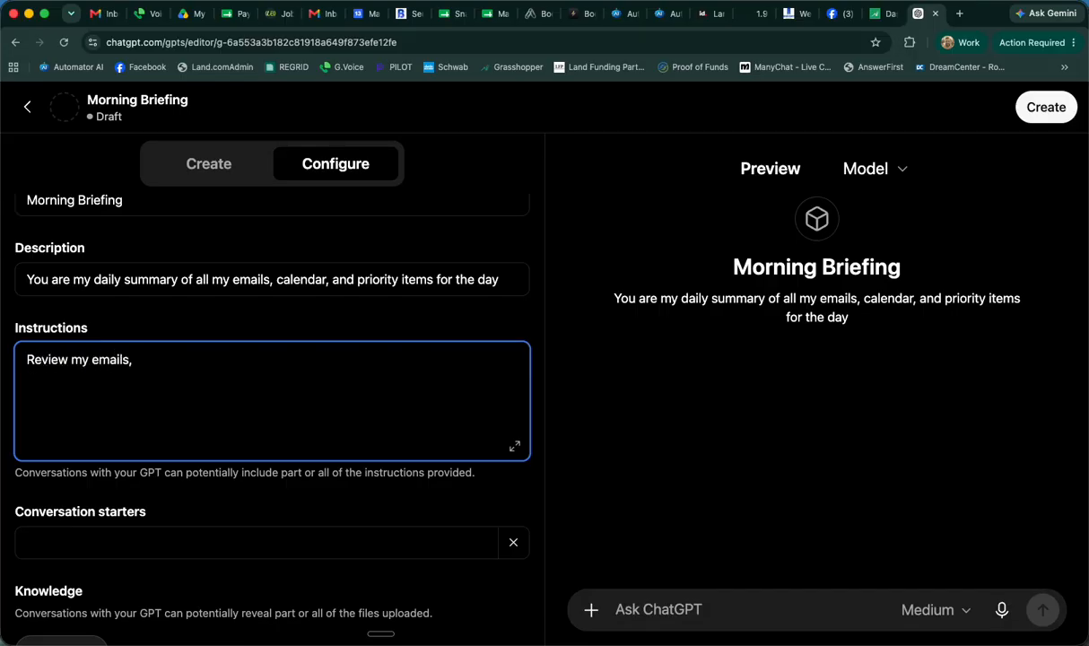
text( and focuso)
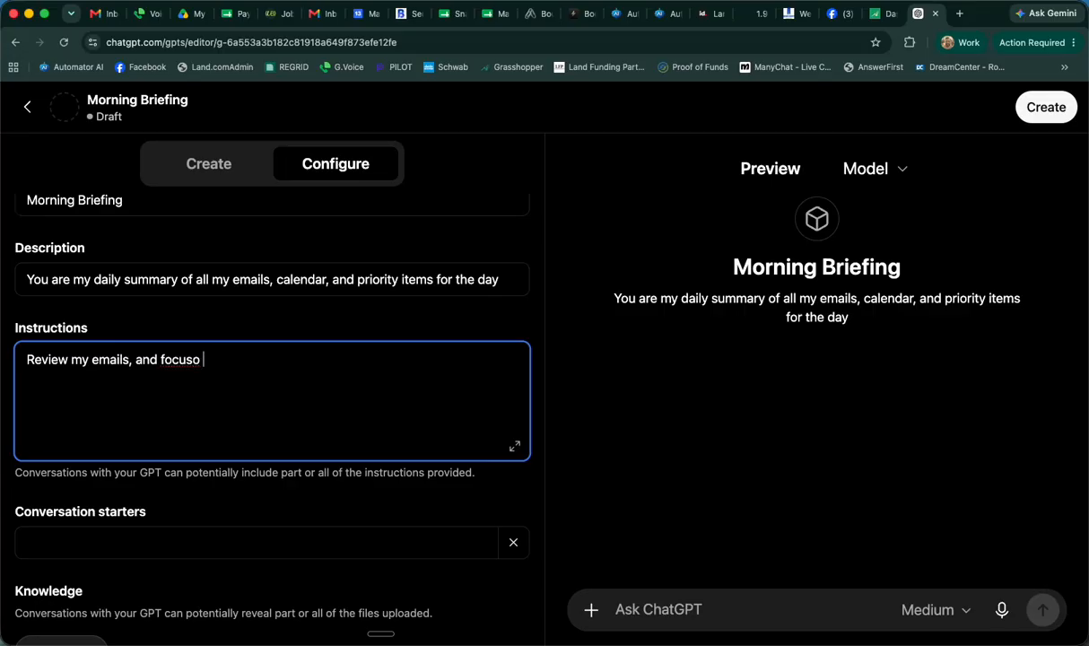
key(BackSpace)
key(BackSpace)
text(on )
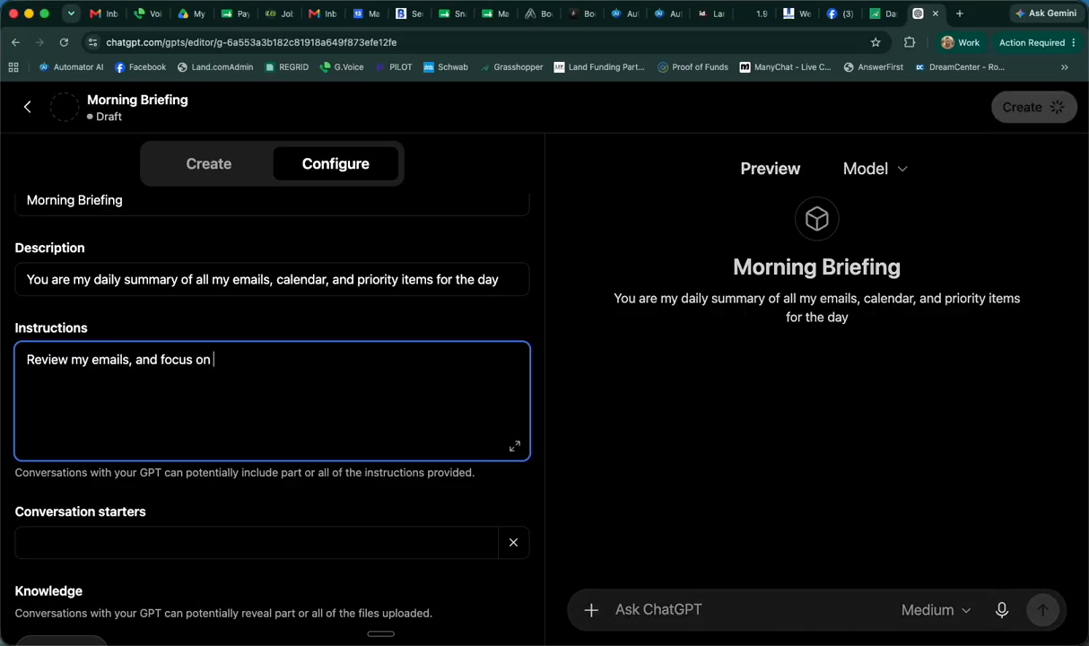
text(my deal pipe)
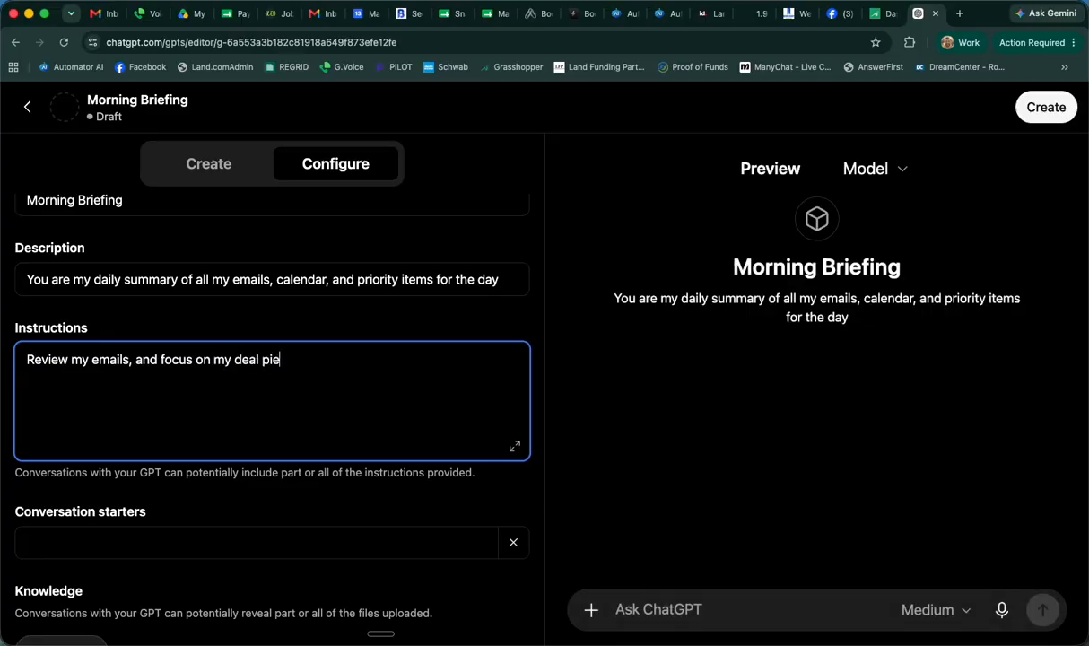
key(BackSpace)
text(peline, title companies,)
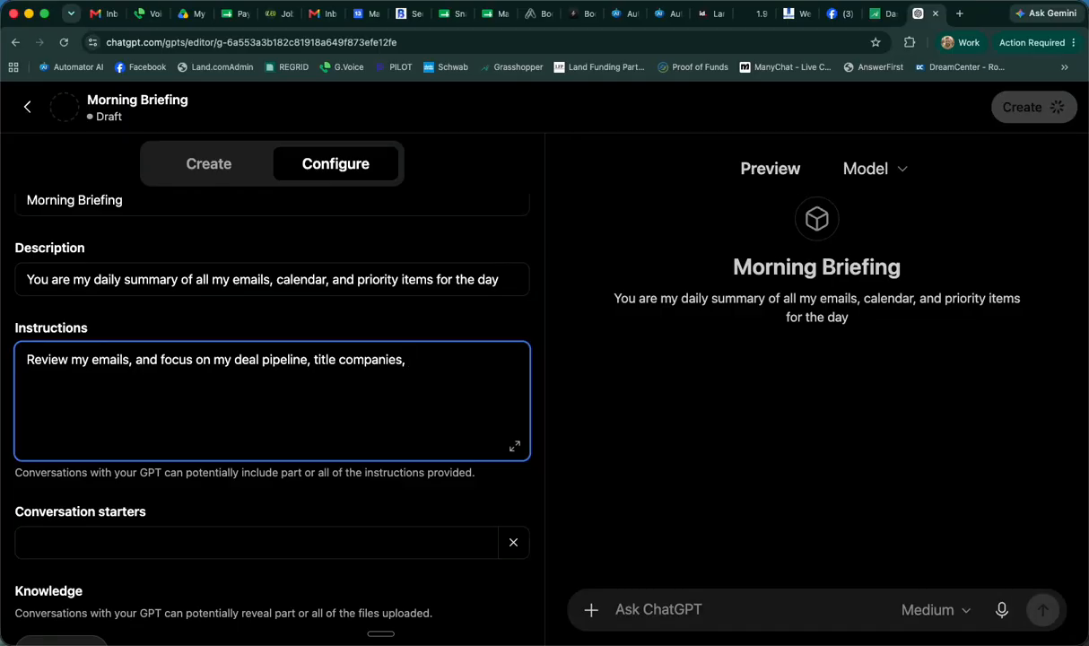
text(anything )
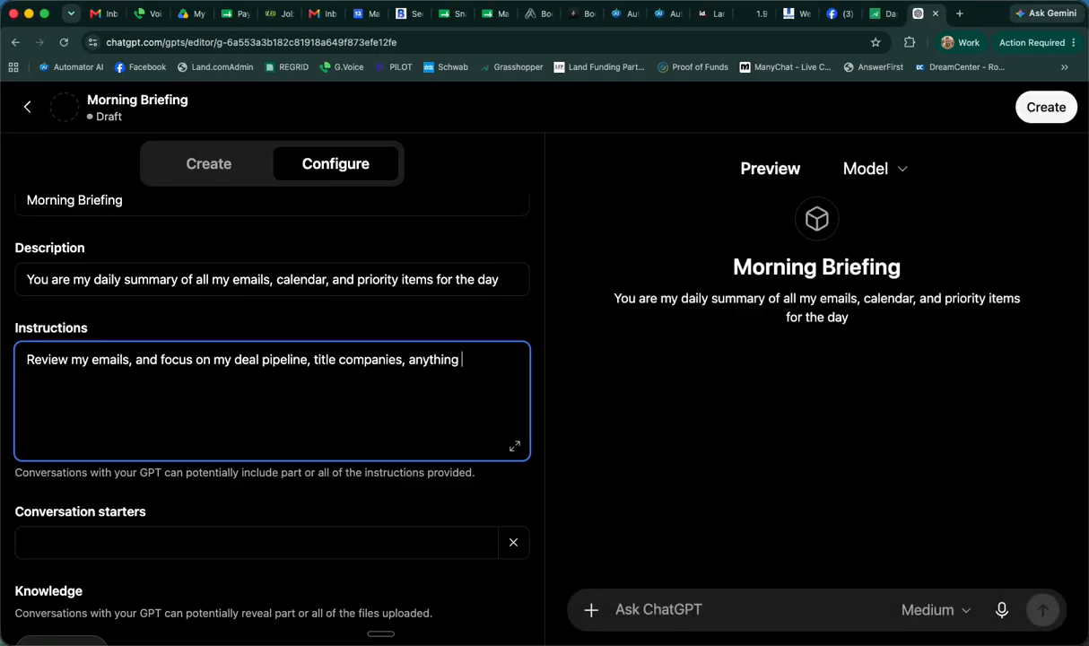
text(to do with money, )
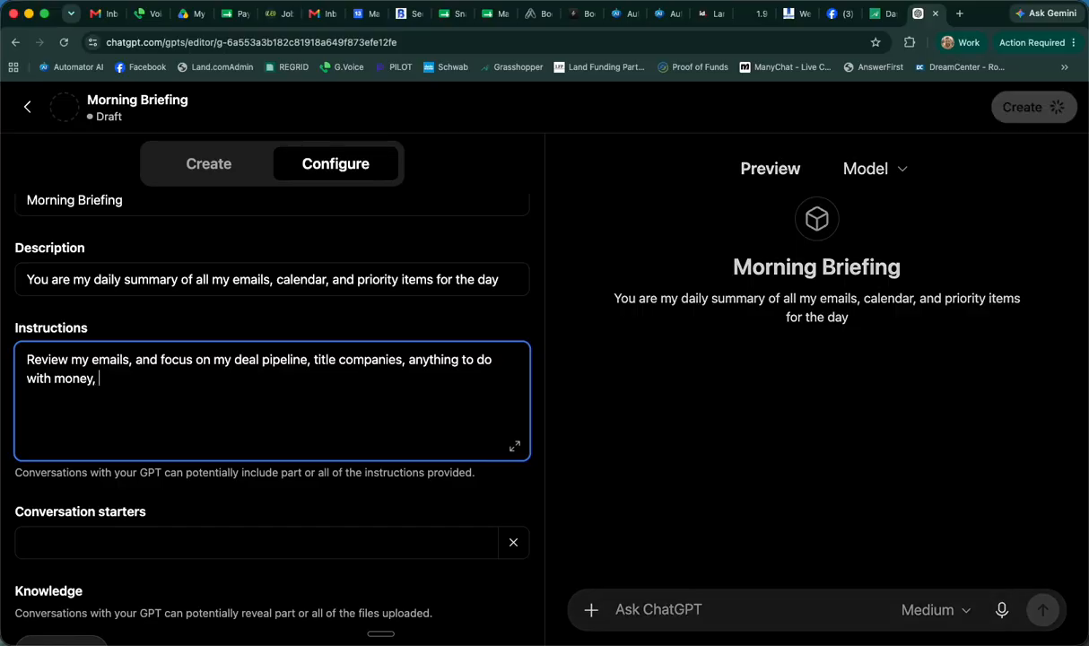
text(upcoming )
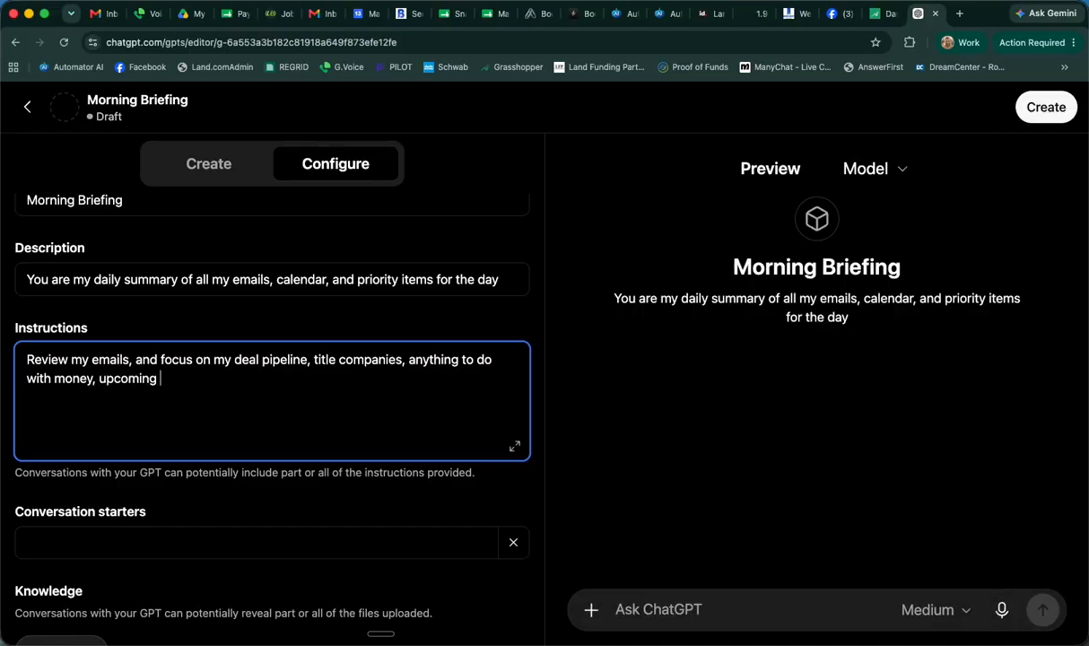
text(tasks,)
key(BackSpace)
text(or meetings,)
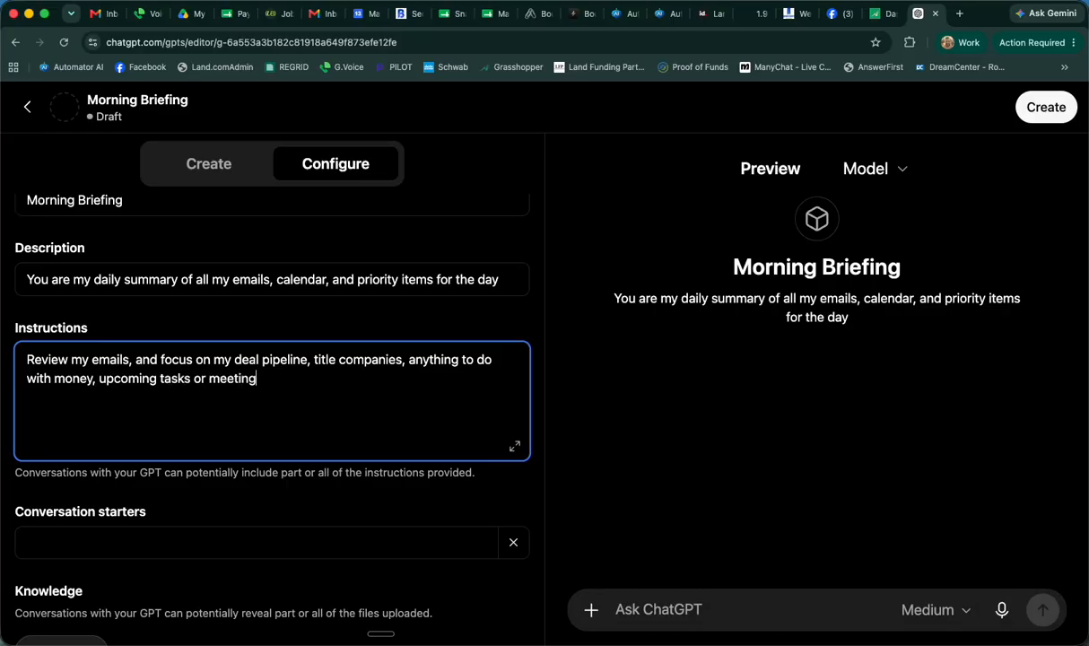
text(tc. Then rev)
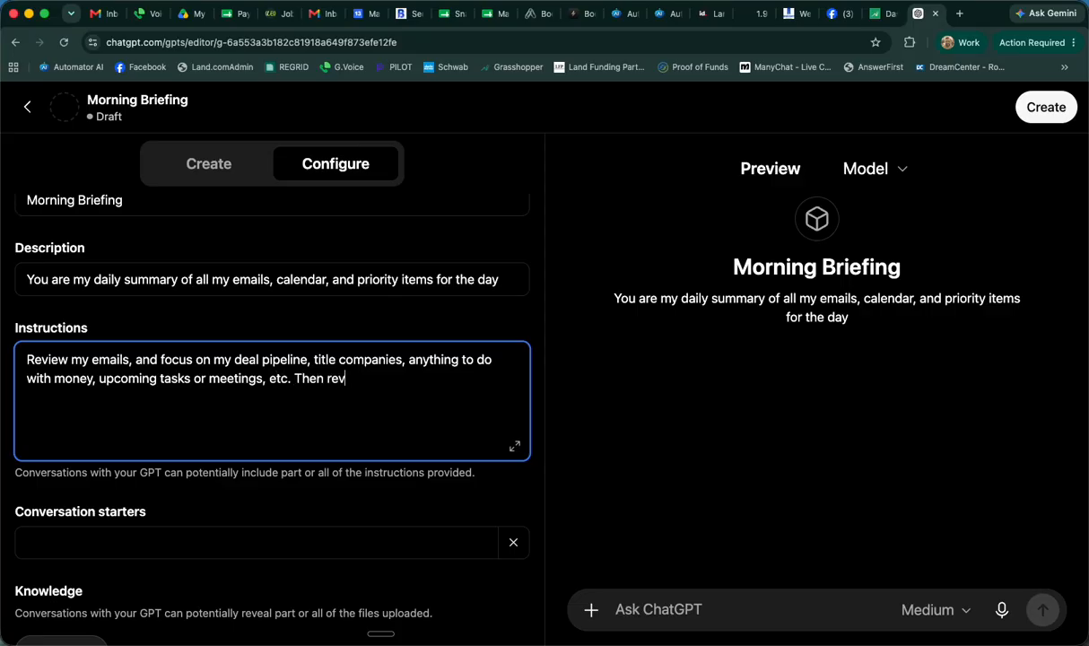
text(iew my calendar a)
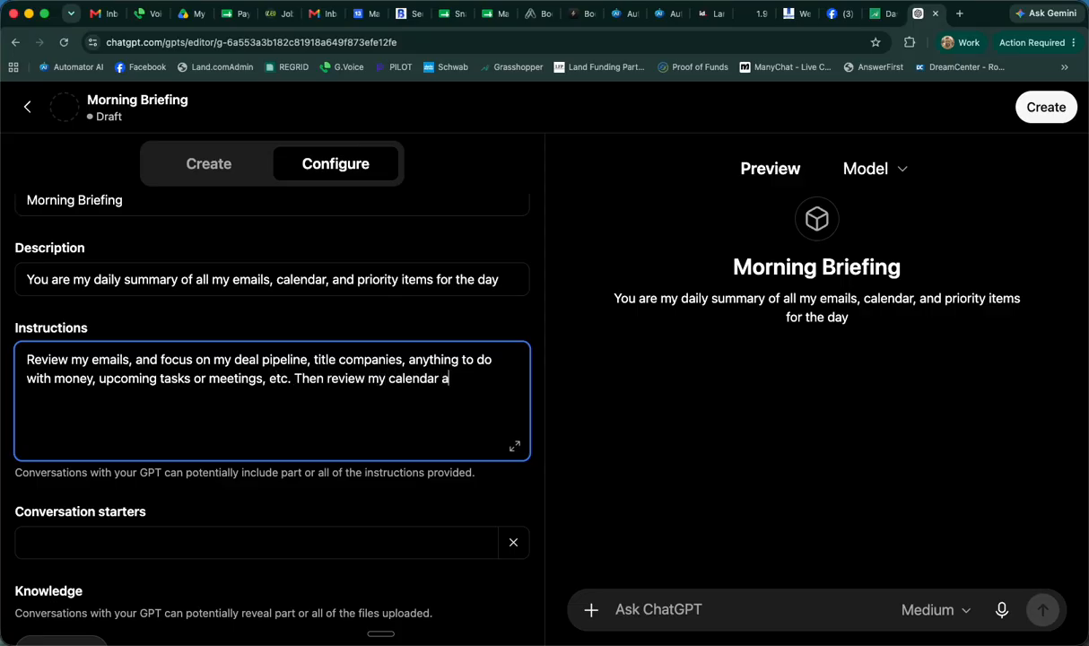
text(nd make sure I)
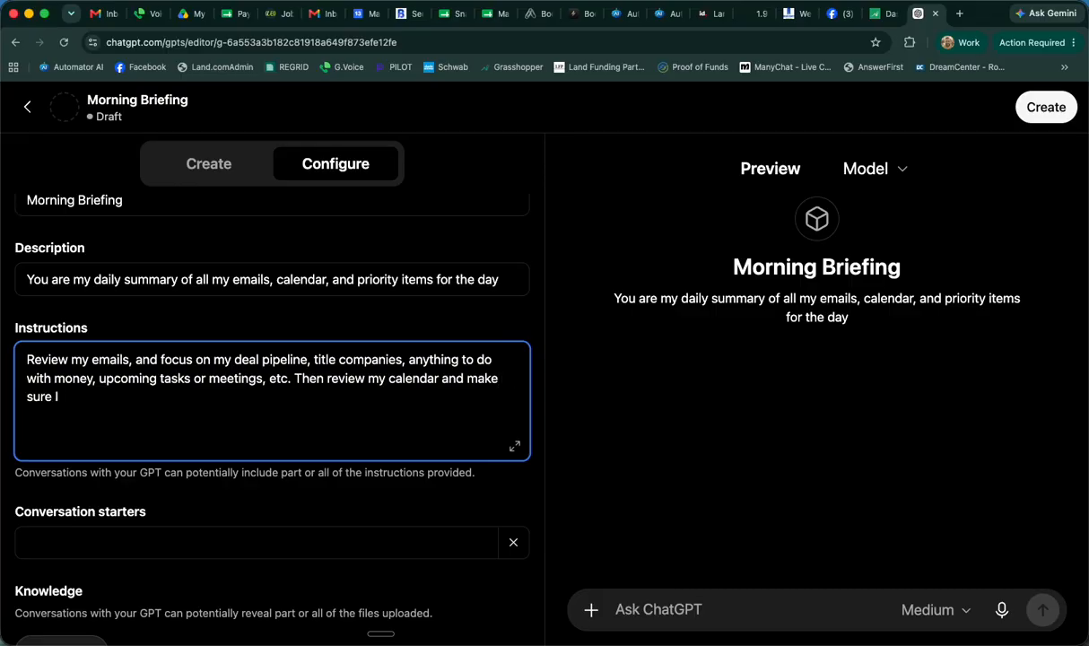
text( know what is pri)
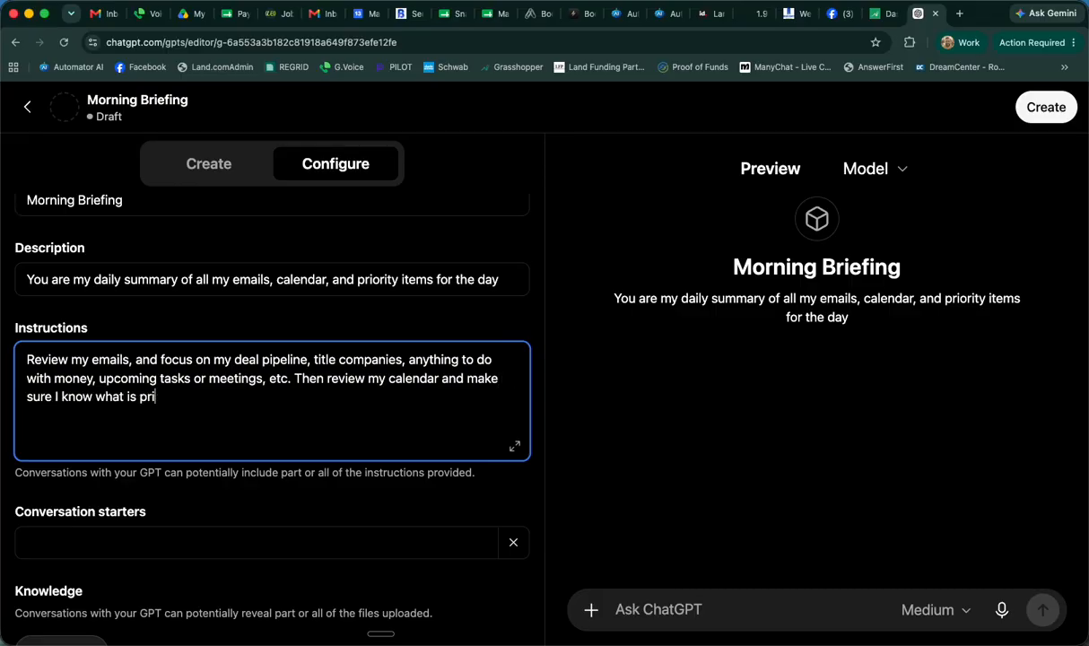
text(ority. .... based on)
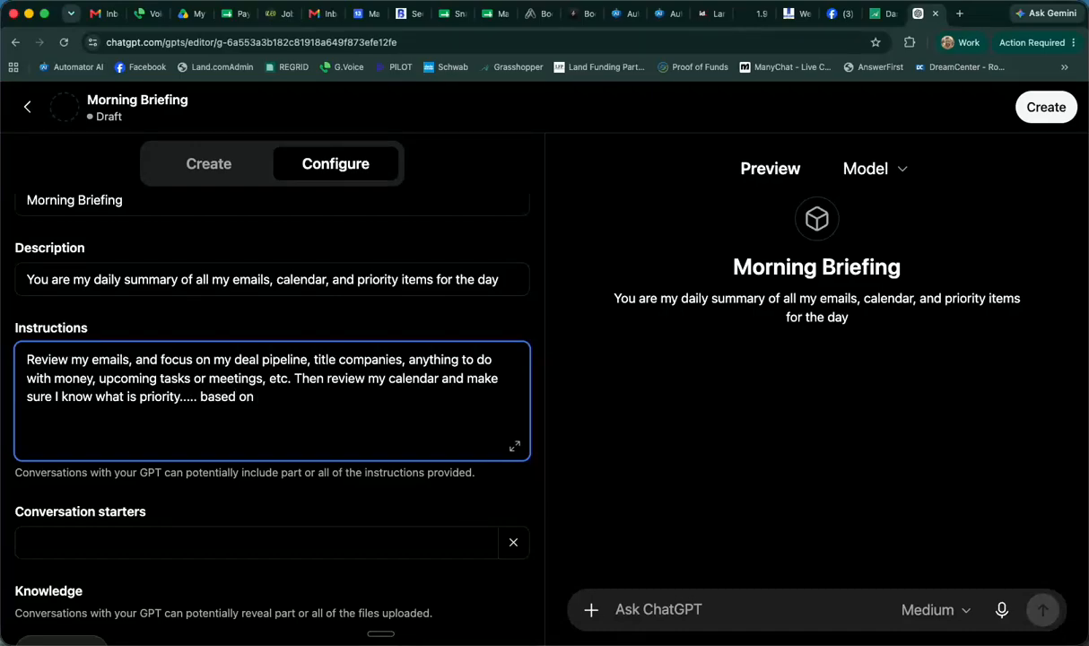
text( Monday's goal )
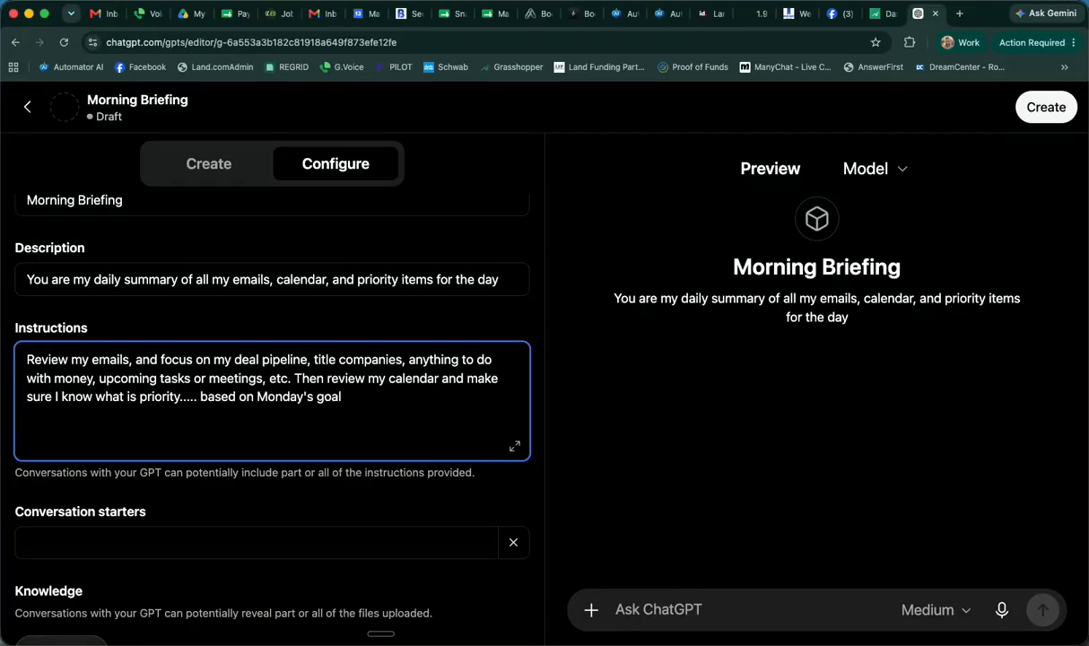
text(s for the week and the month.)
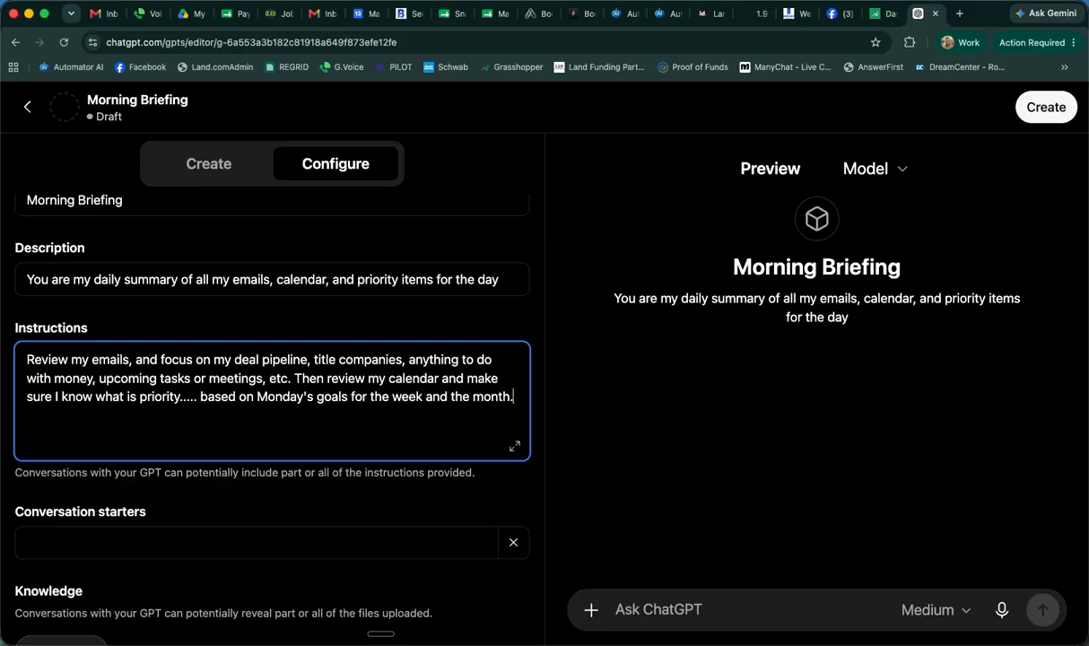
text( Remember wh)
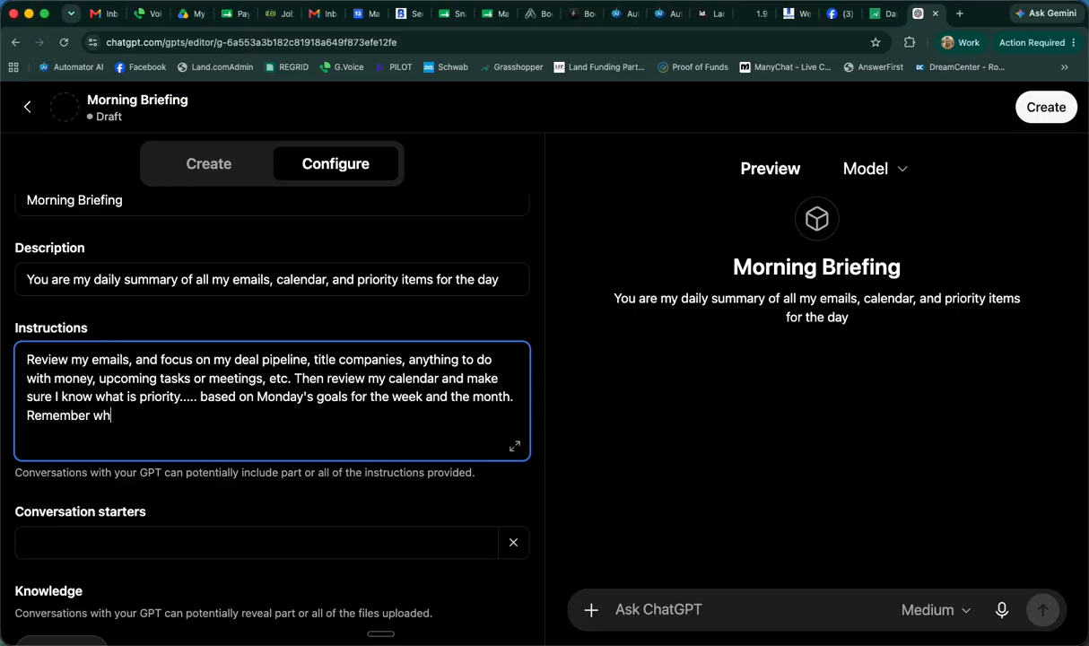
text(at day it is and use t)
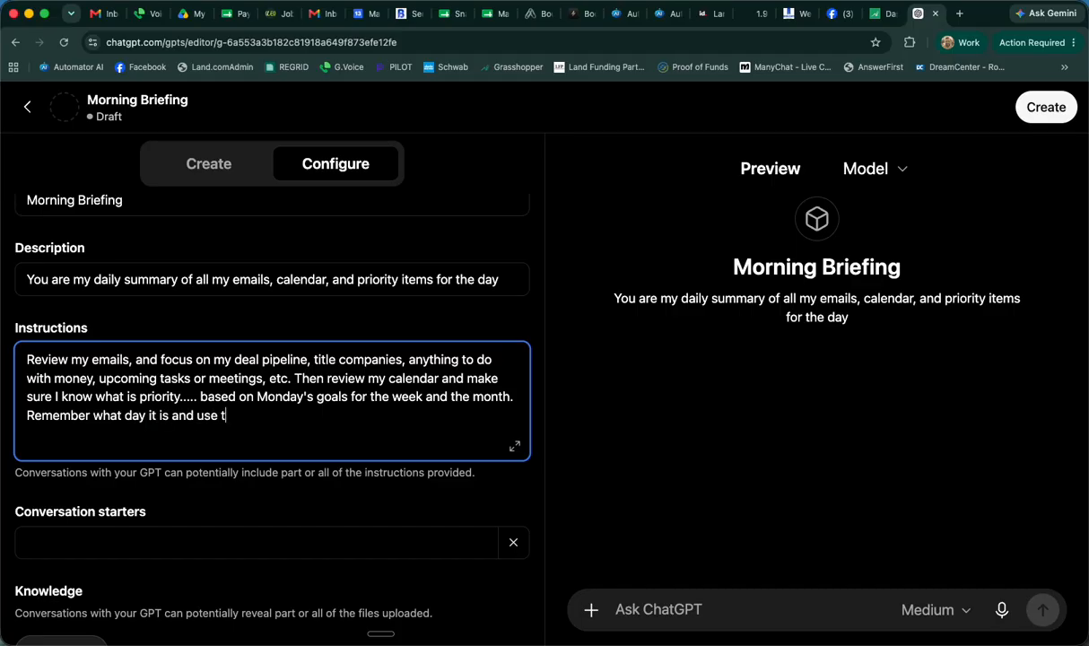
text(hat if)
Add the instruction "Remember what day it is and use that information all week."
key(BackSpace)
text(nformation all week.)
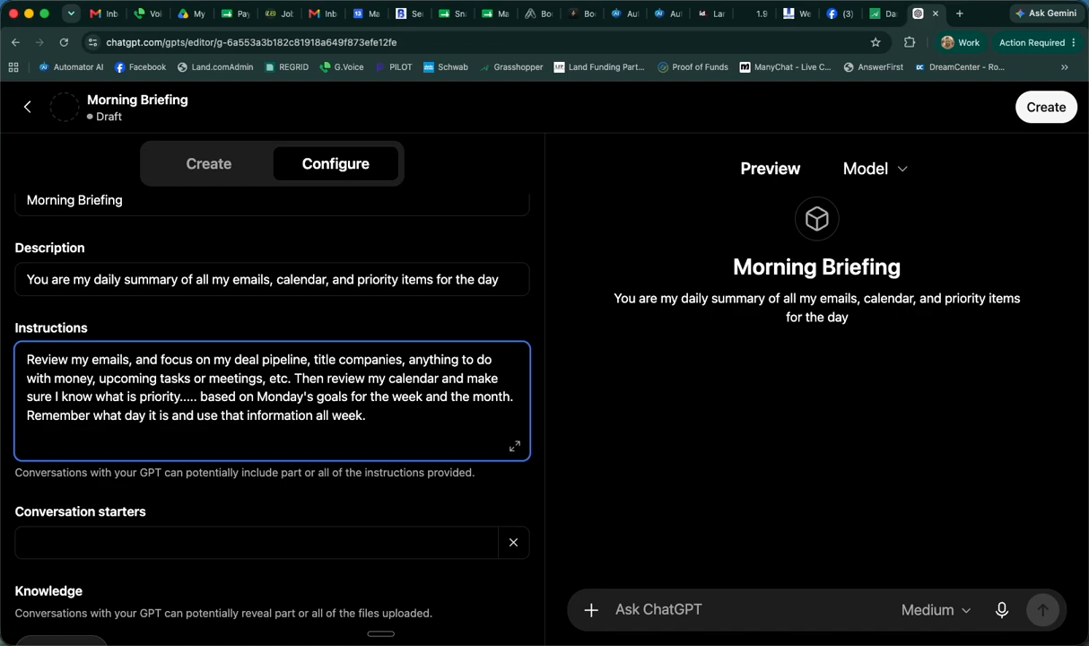
End the instructions with "Give me brief that I can read in 60 seconds."
text(Givr me a)
key(BackSpace)
key(BackSpace)
key(BackSpace)
key(BackSpace)
key(BackSpace)
key(BackSpace)
text(e me brief that I can)
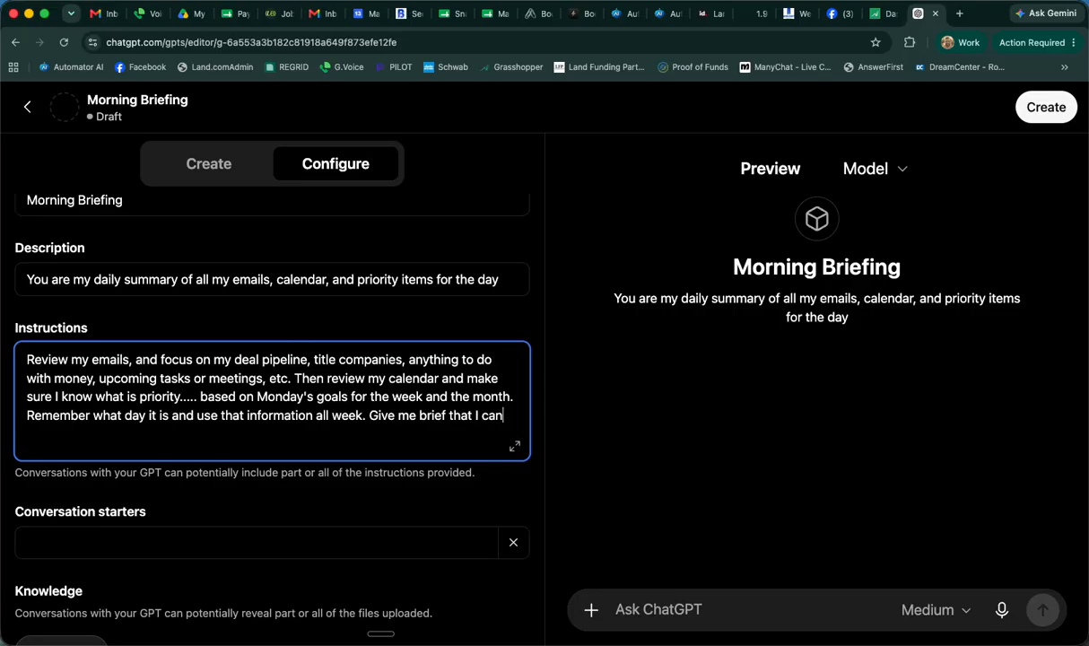
text( read in 60 seconds.)
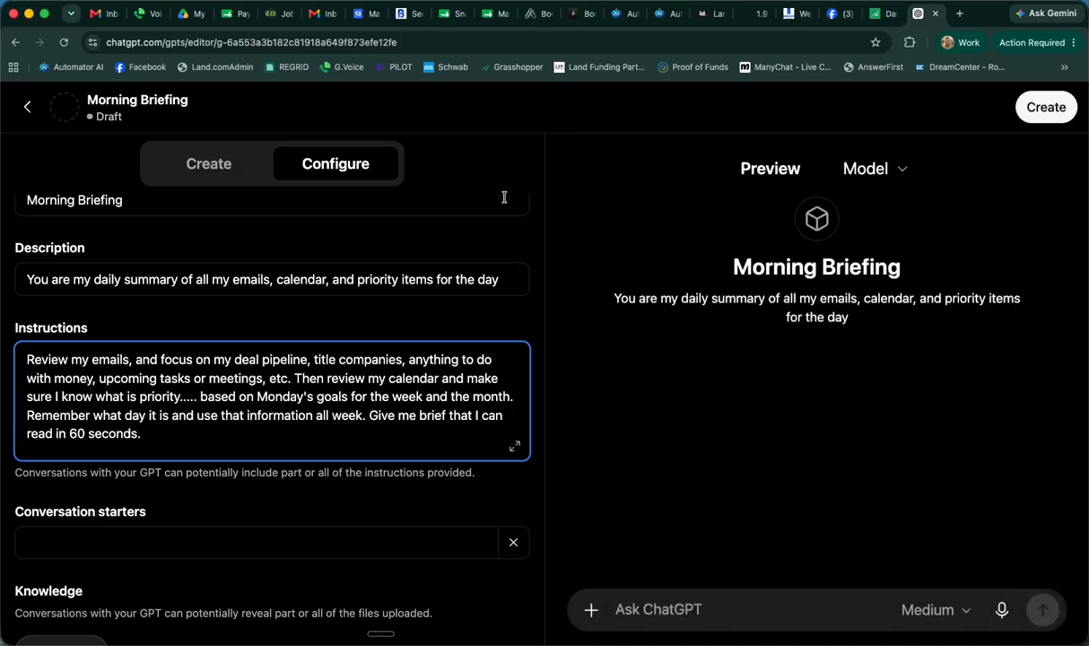
Create the Morning Briefing GPT and save it with sharing set to anyone with the link
click(1042, 106)
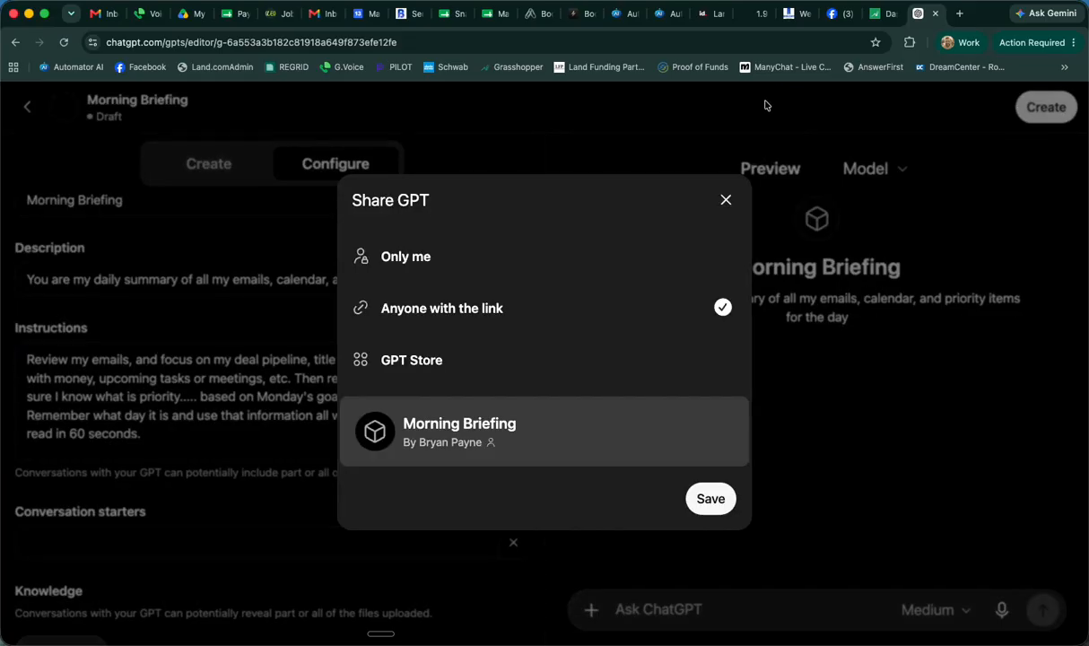
click(706, 505)
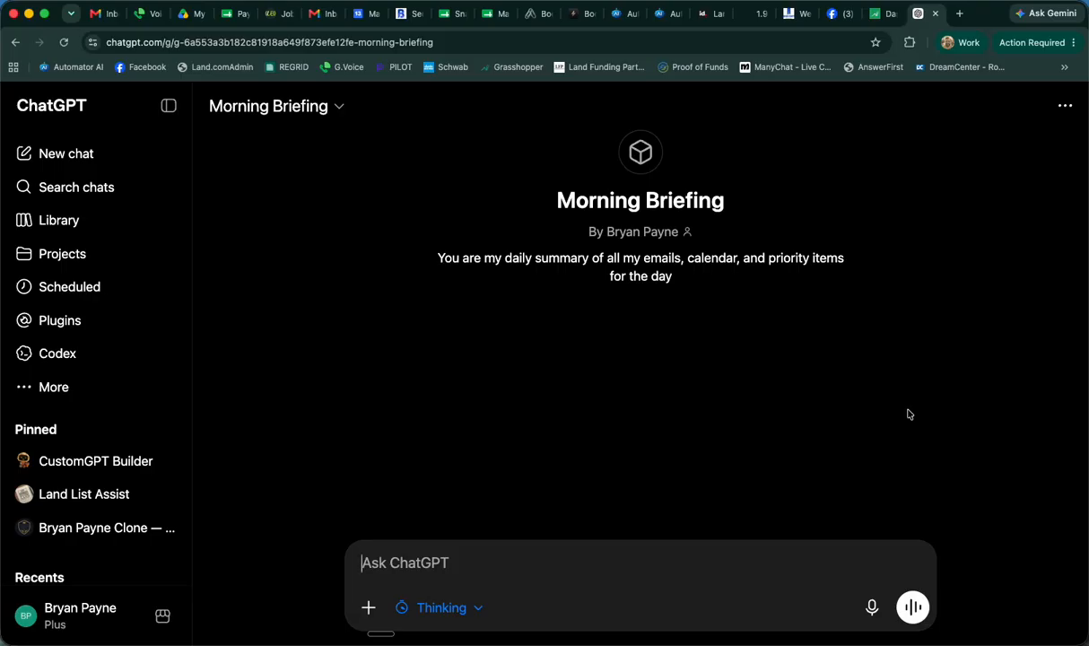
Ask the Morning Briefing GPT to "create a prompt for me to schedule this daily"
text(create)
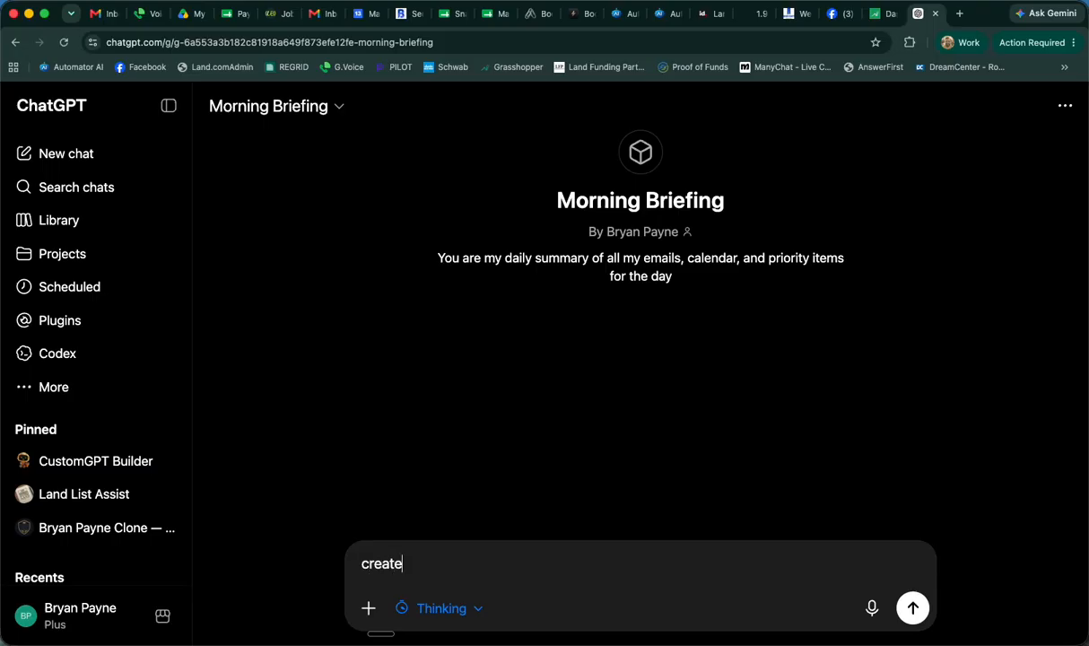
text( a prompt for m to)
key(BackSpace)
key(BackSpace)
key(BackSpace)
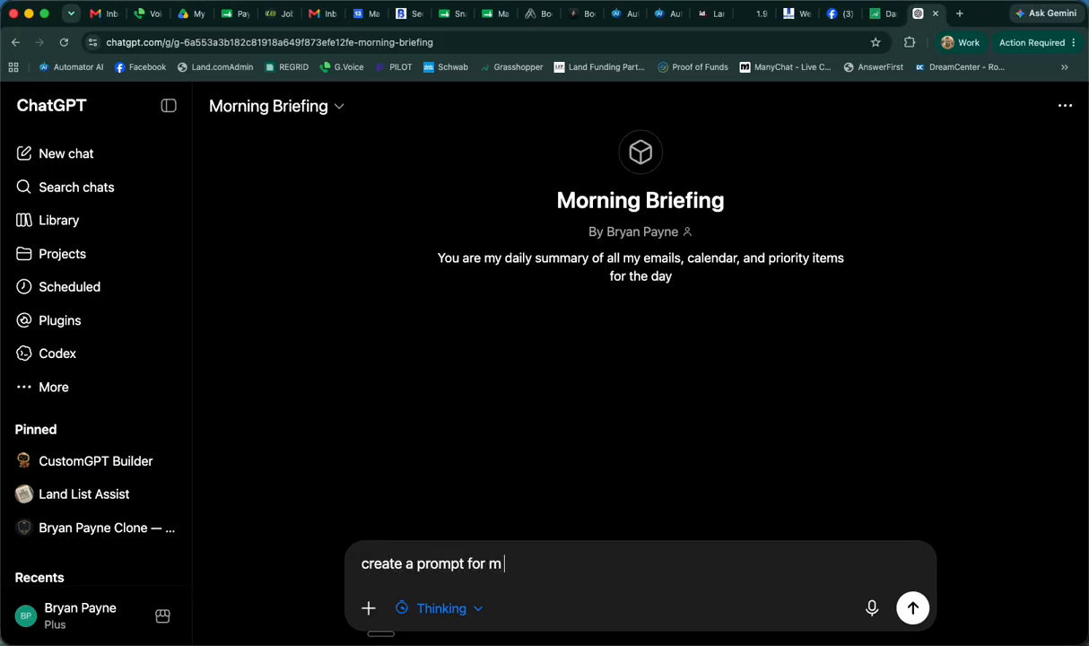
text(e to schedule this d)
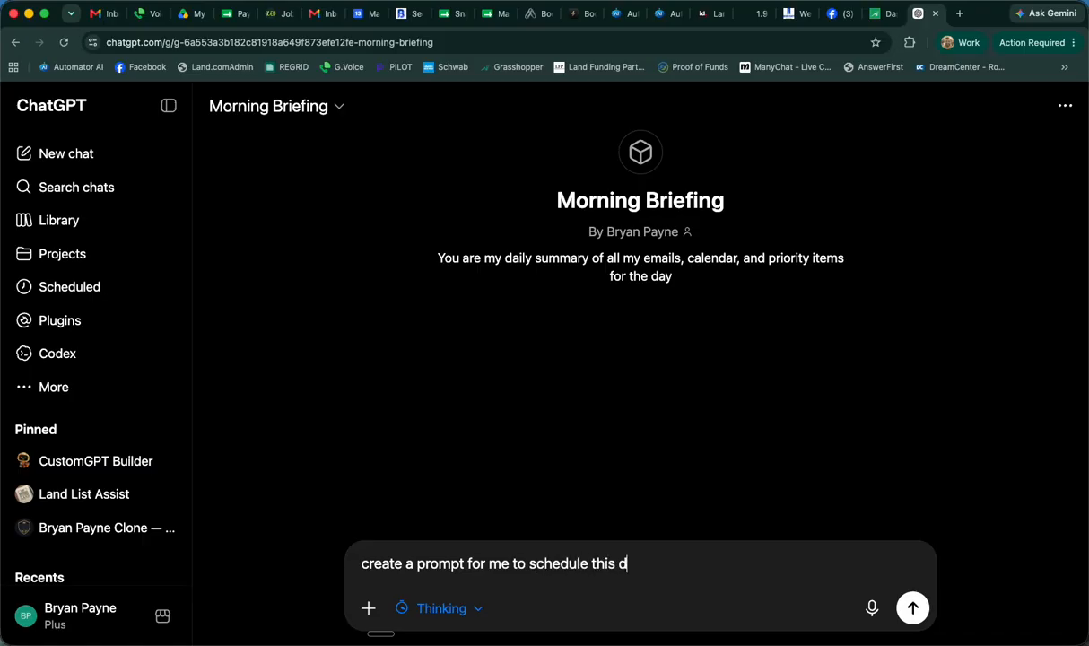
text(aily)
key(Return)
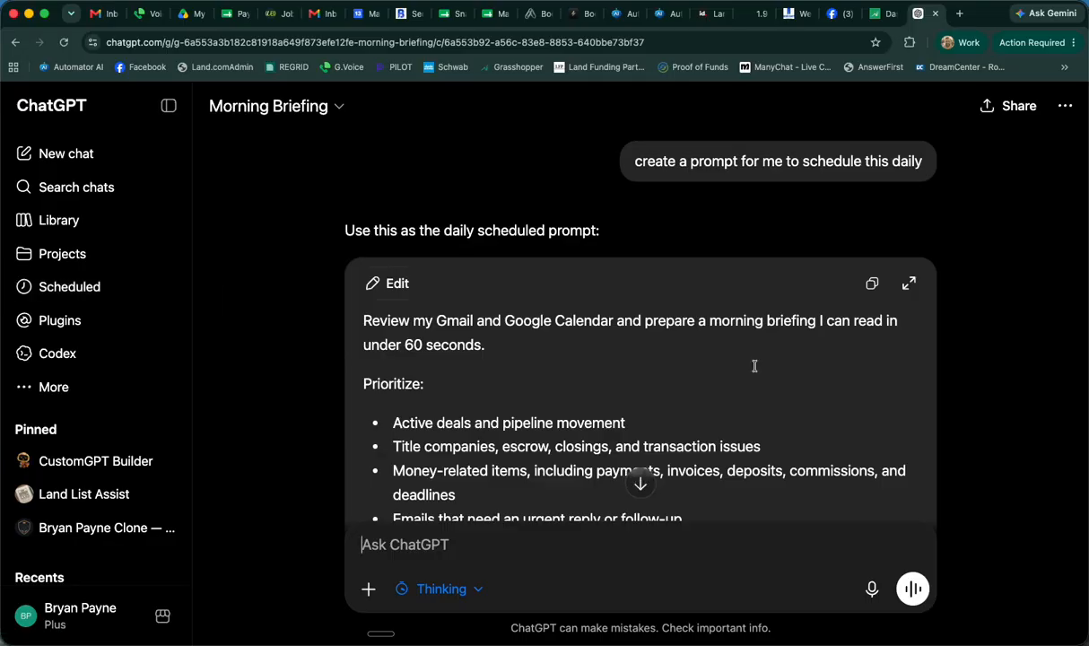
Review the generated daily scheduled prompt and copy its full text
scroll(754, 367, down, 1)
scroll(754, 368, down, 5)
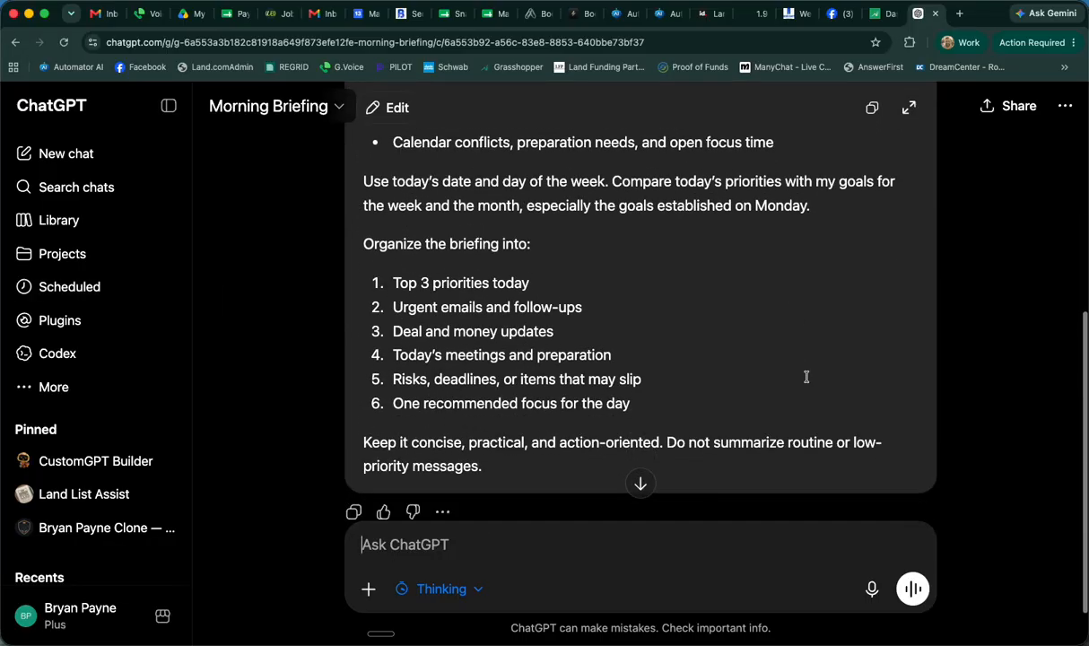
scroll(824, 209, up, 8)
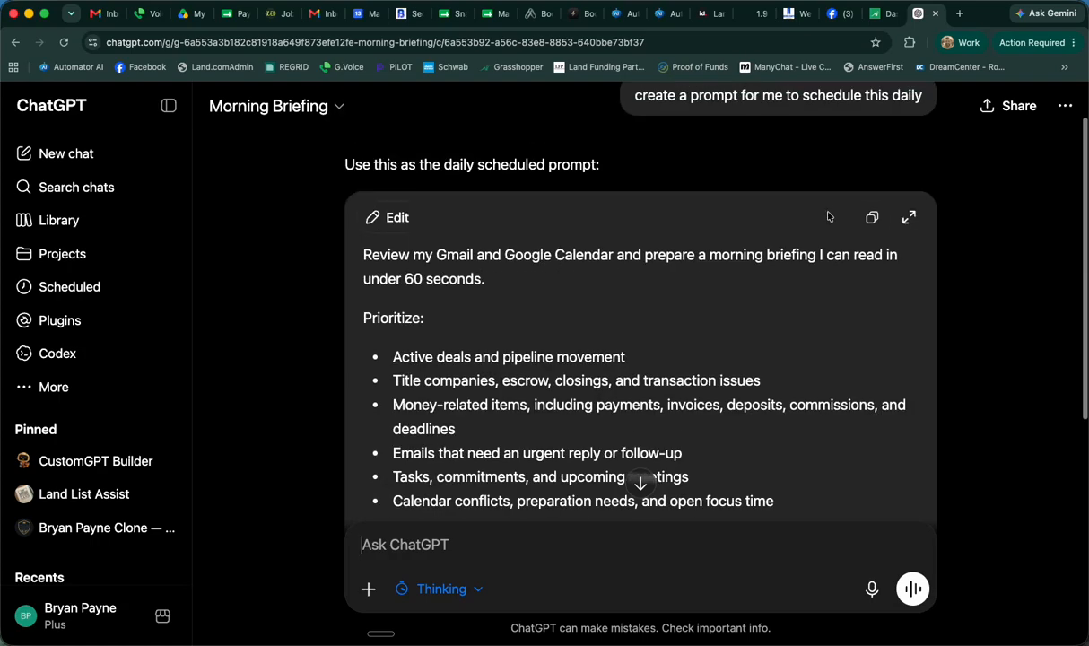
click(871, 217)
scroll(737, 226, up, 1)
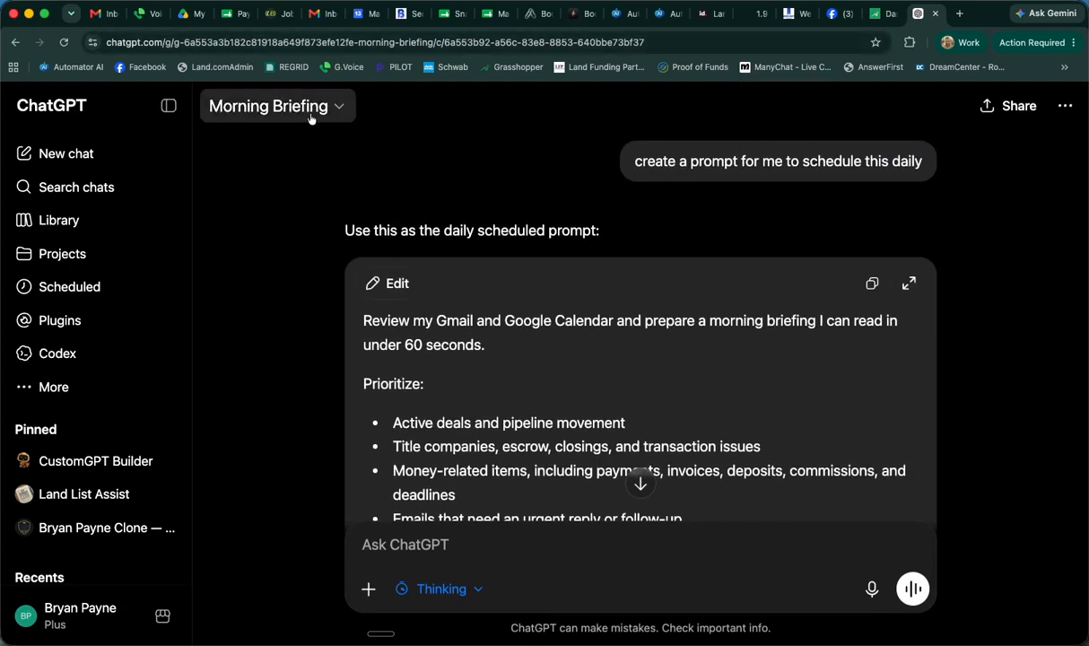
Go to the scheduled tasks and paste the copied briefing prompt as a new task
click(69, 285)
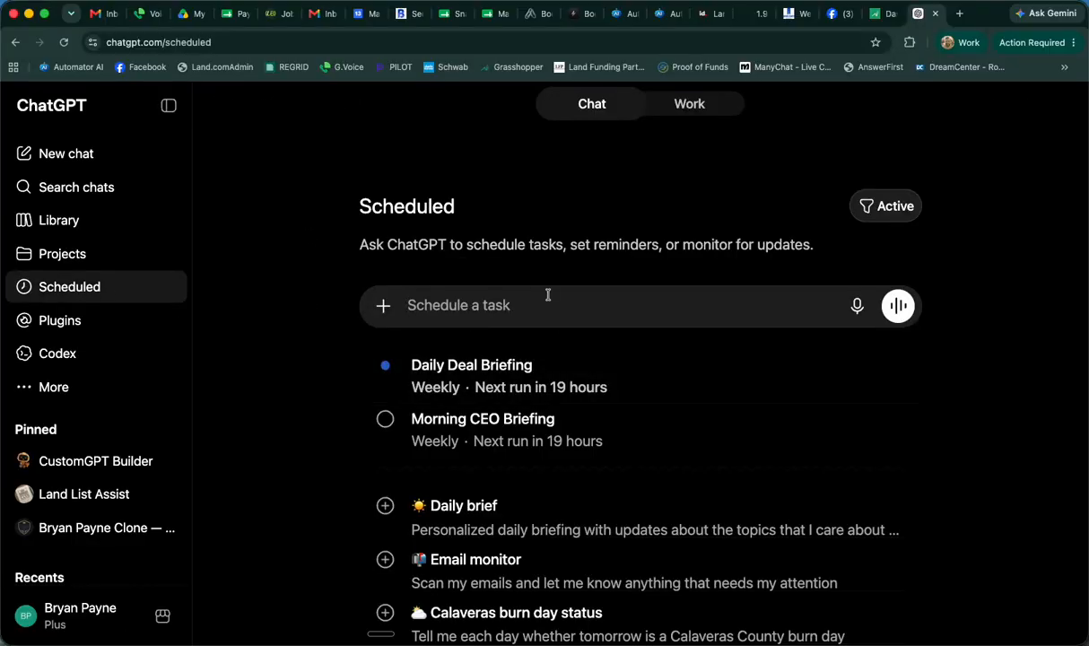
click(378, 308)
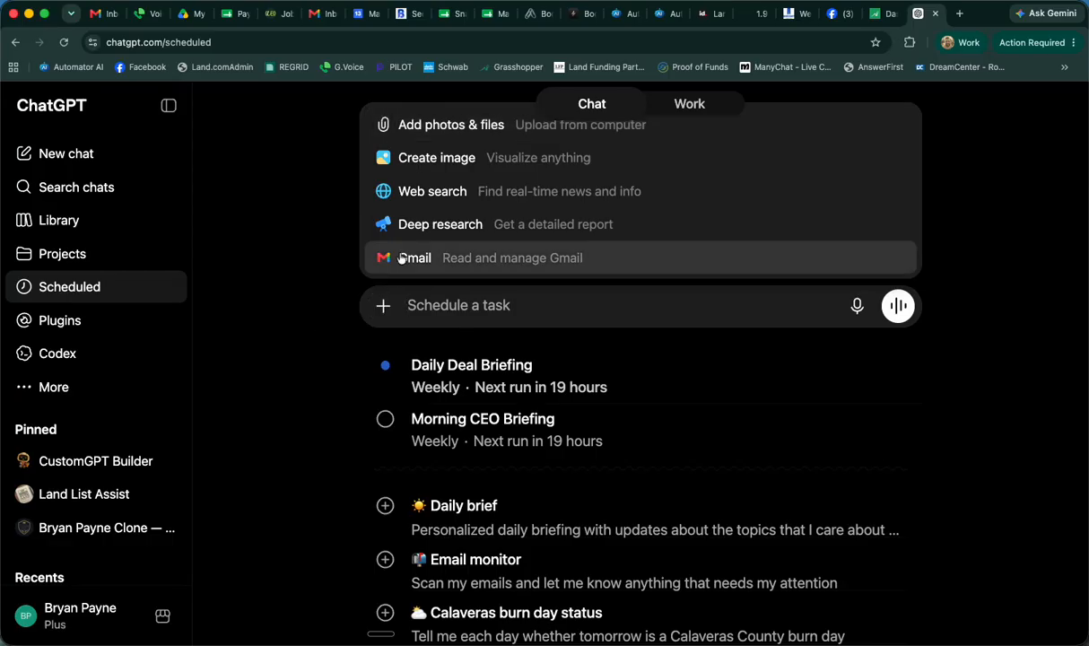
click(329, 300)
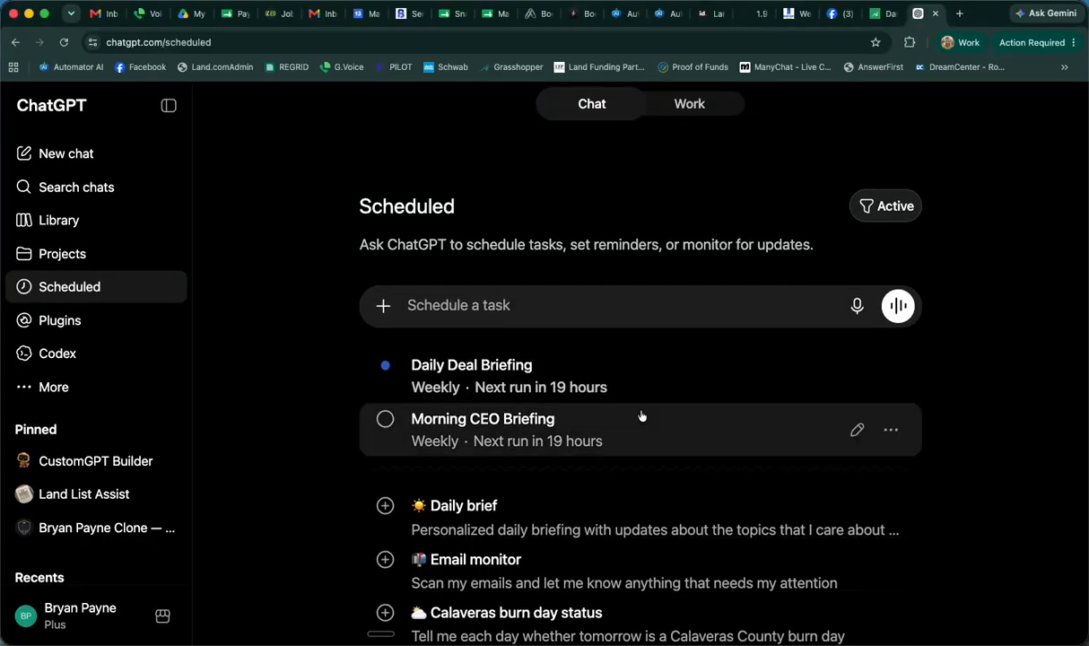
click(596, 303)
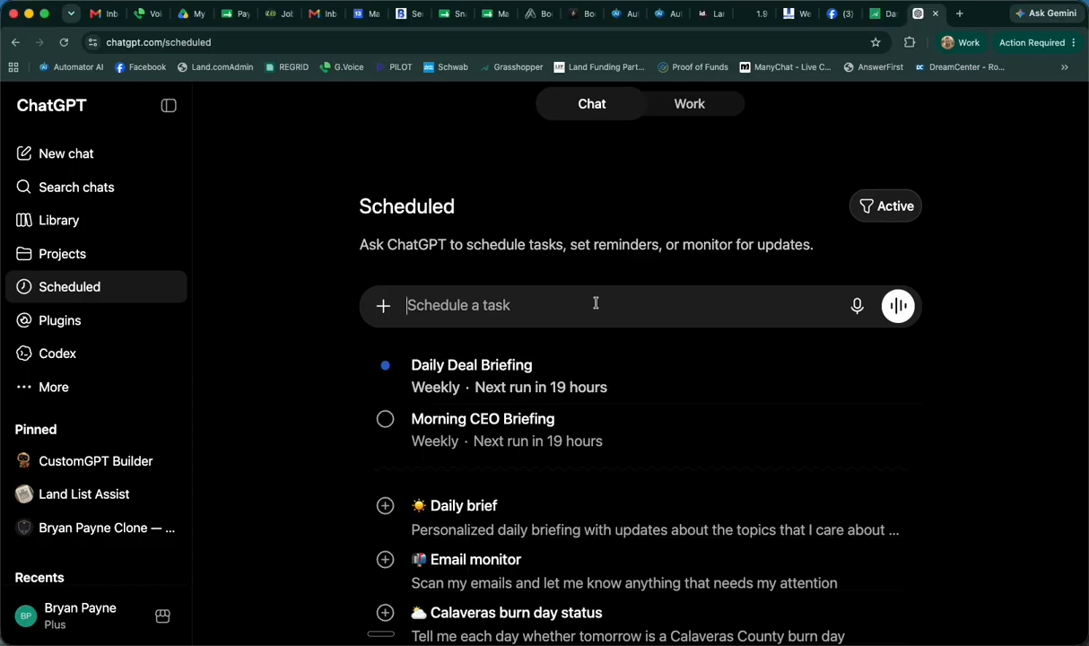
key(super+v)
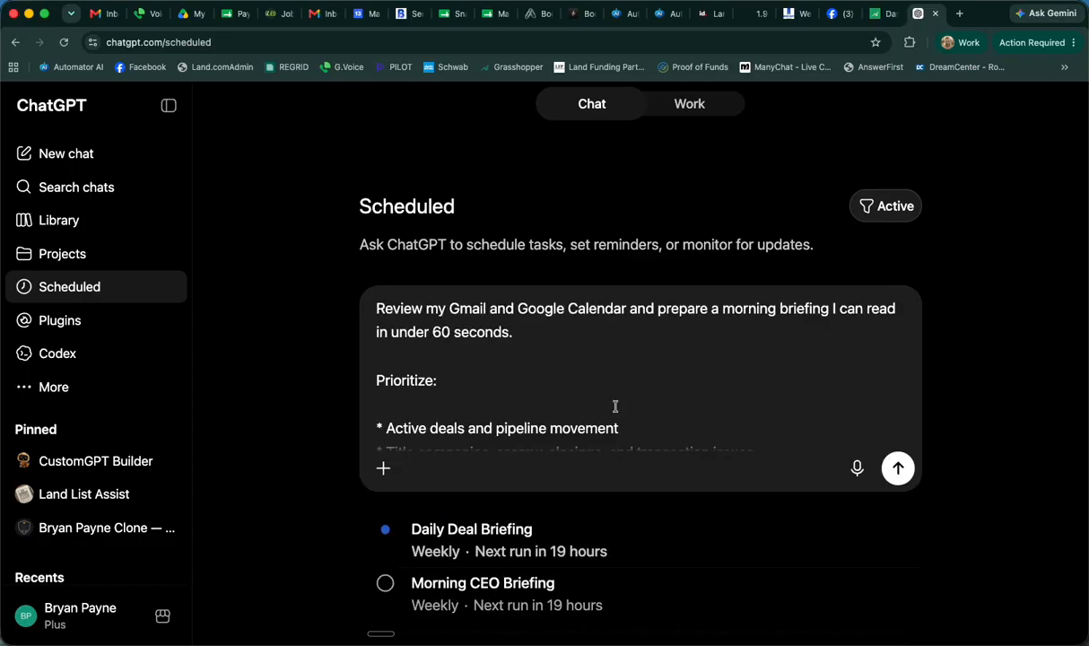
Attach Gmail to the end of the new task's prompt
scroll(595, 407, down, 8)
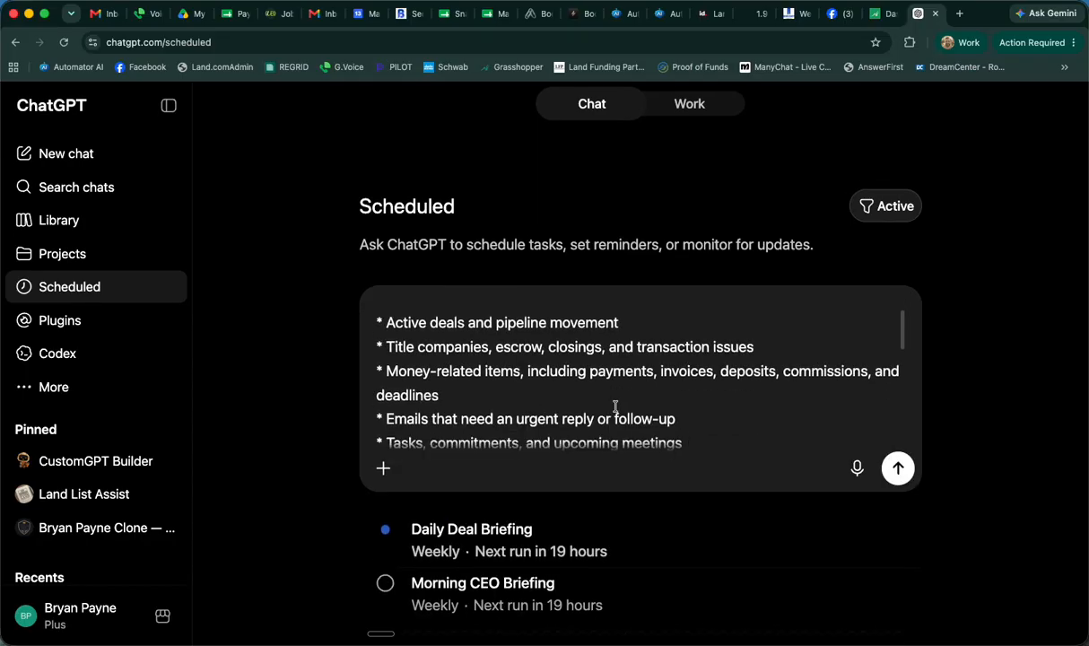
click(382, 468)
click(446, 260)
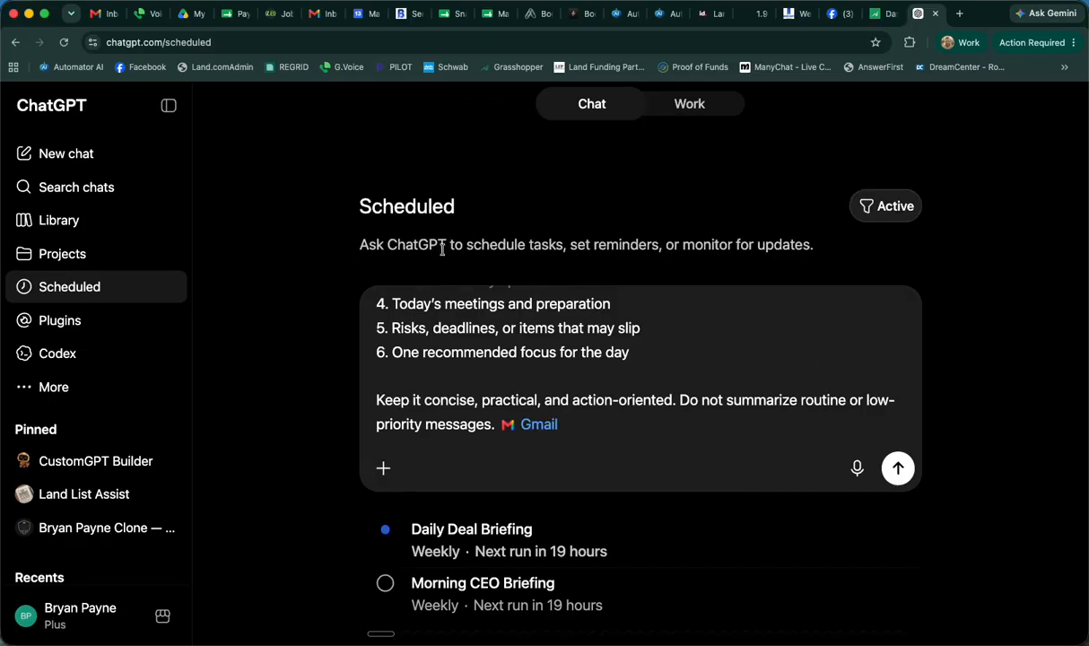
Add after the prompt's opening sentence "Check if it's Monday - include the update from the whole weekend, not just the last 24 hours."
scroll(707, 303, down, 1)
scroll(707, 302, down, 2)
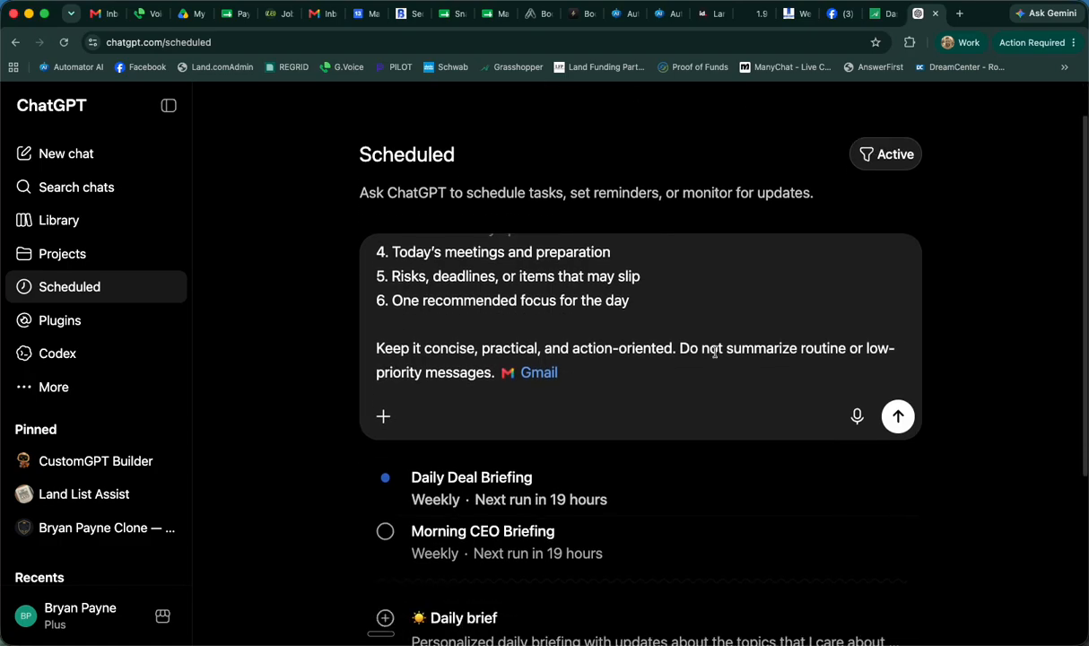
scroll(712, 350, up, 5)
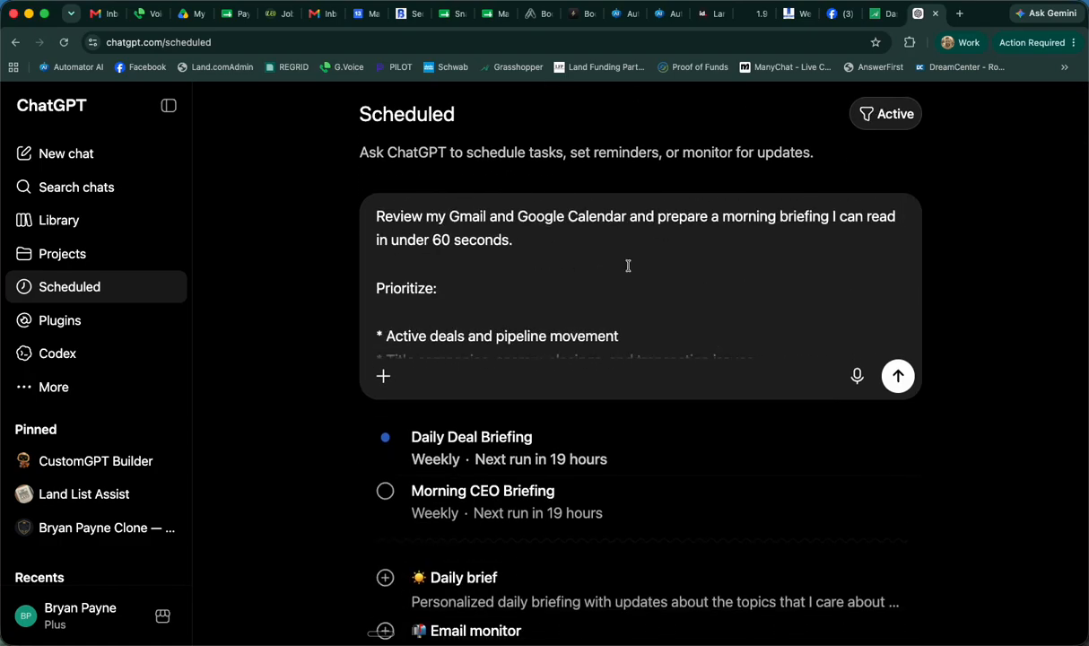
scroll(610, 292, down, 5)
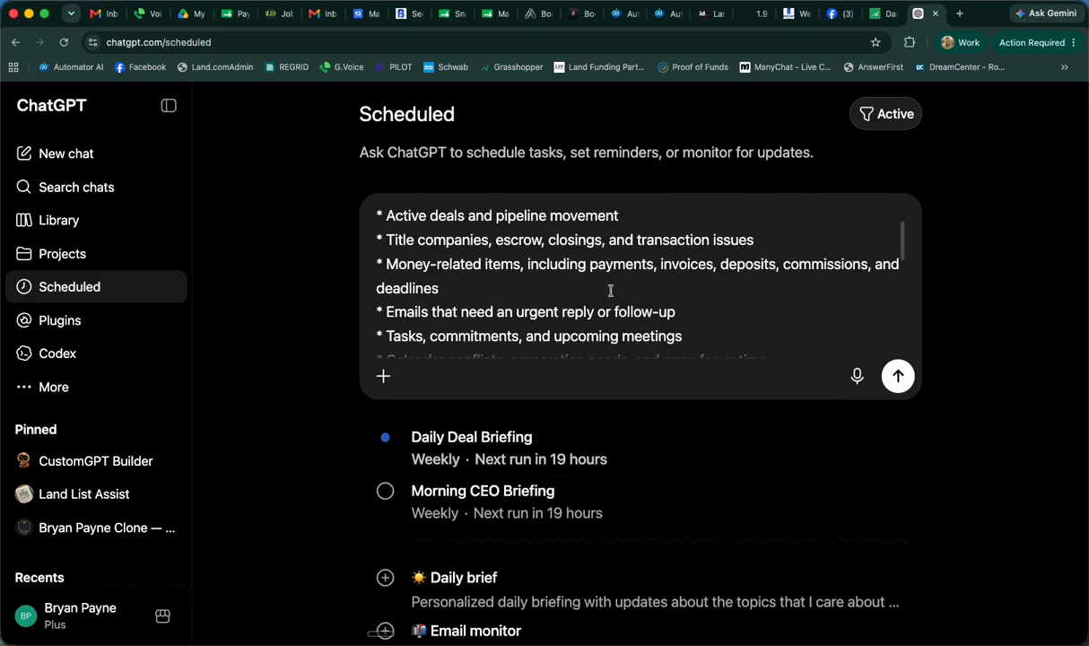
scroll(706, 341, down, 8)
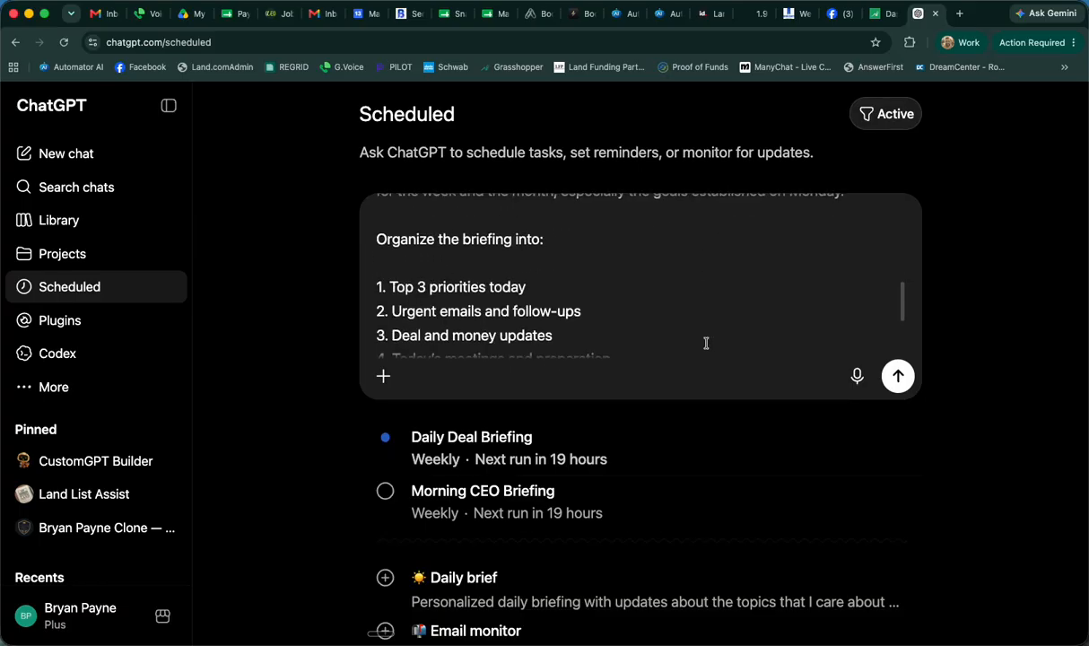
scroll(707, 341, down, 1)
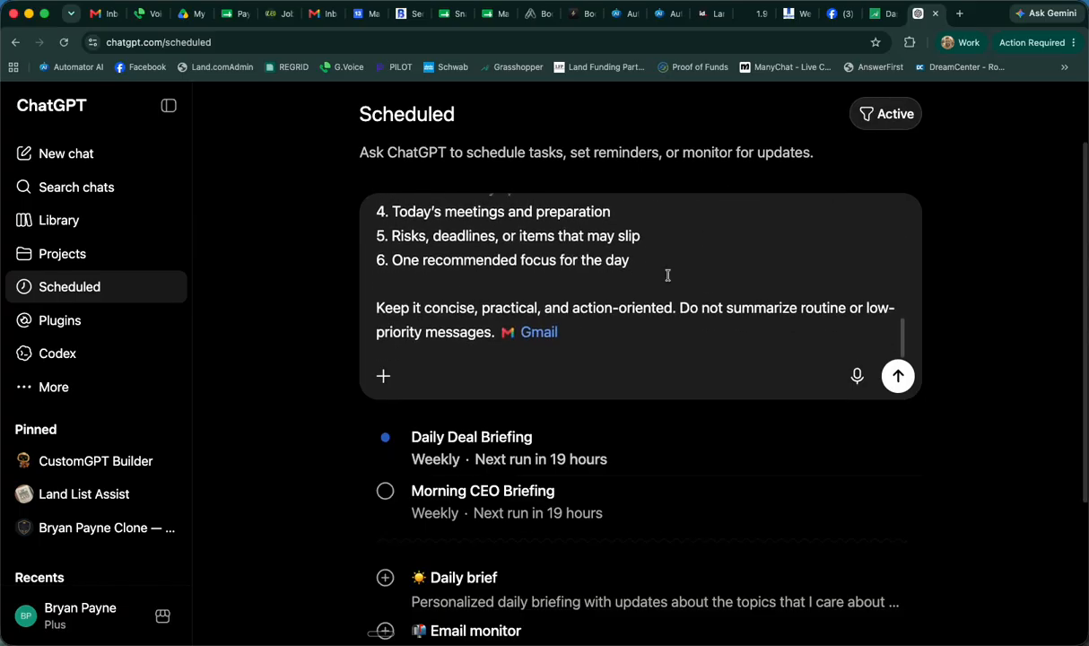
scroll(668, 274, up, 15)
click(576, 336)
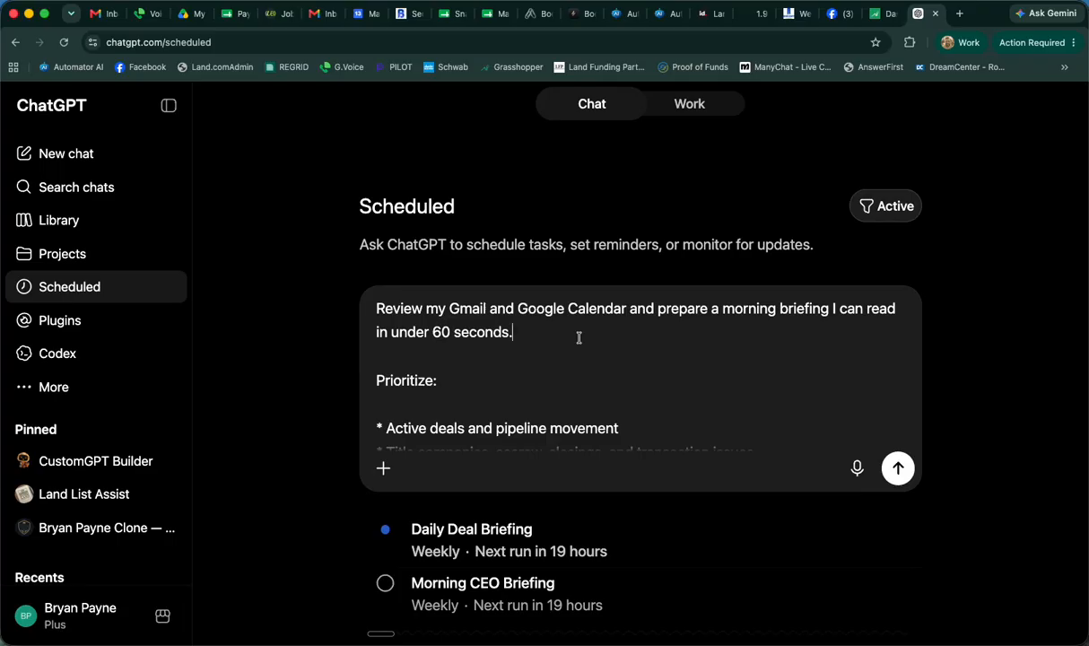
text(Check if i)
text(t)
key(BackSpace)
text(f it's Monday)
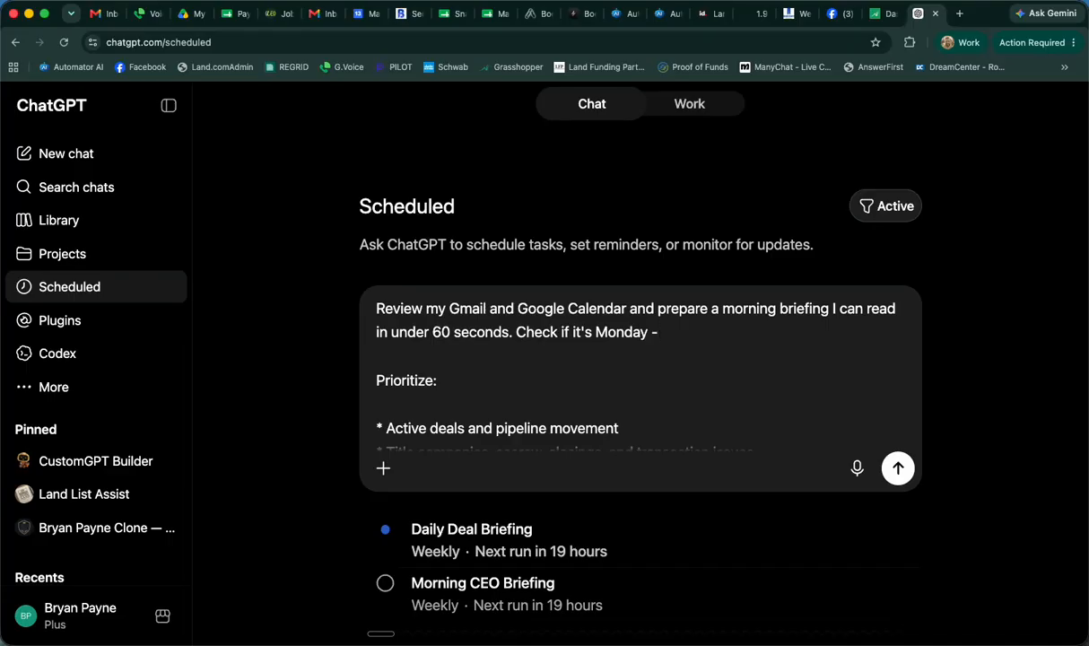
text( - include the update from the whole)
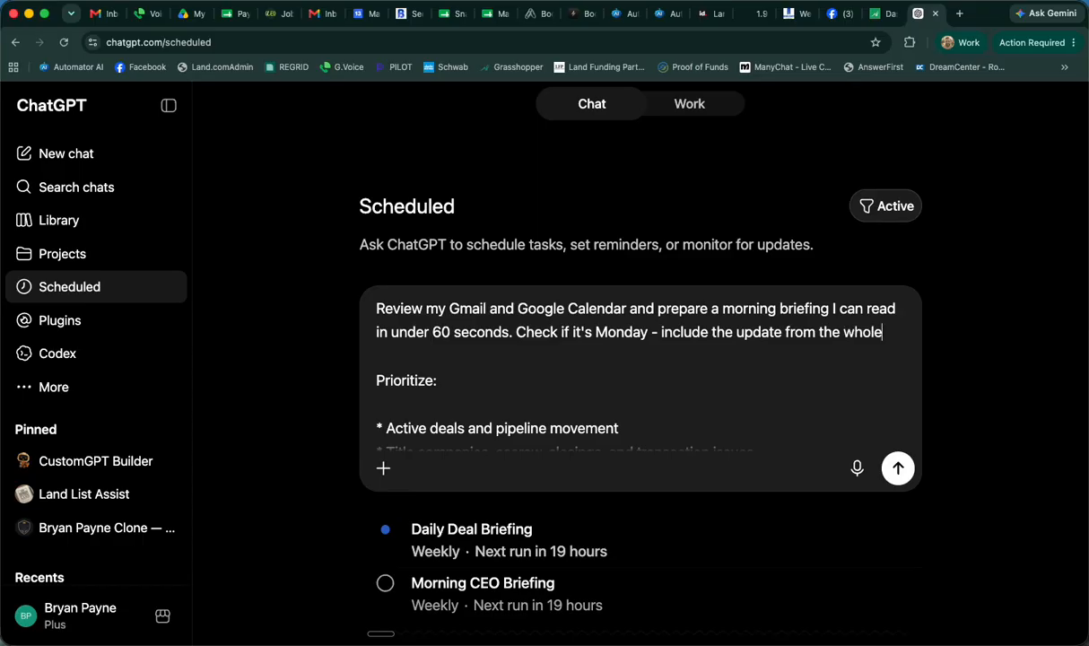
text( weekend, not ju)
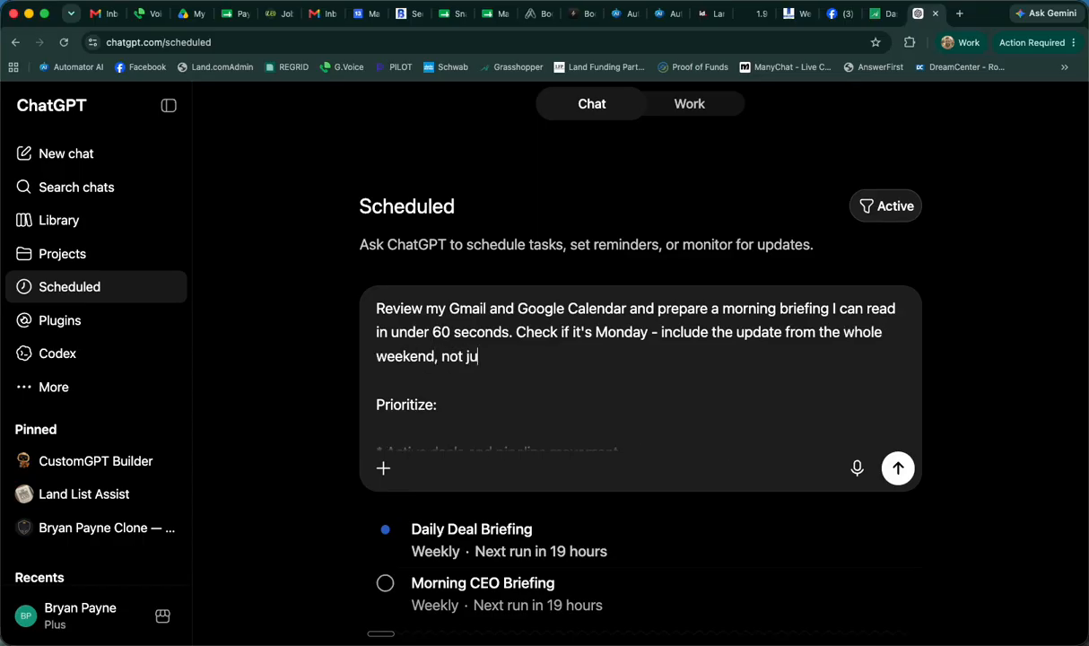
text(st the llast 24 hours. )
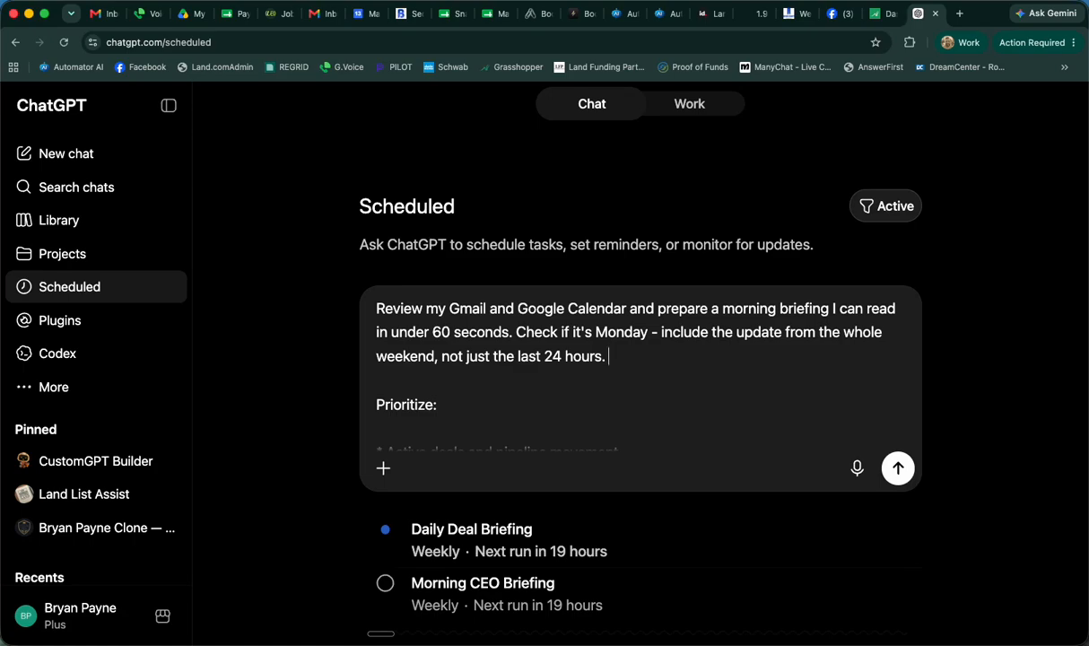
text(Also, if it's Mon)
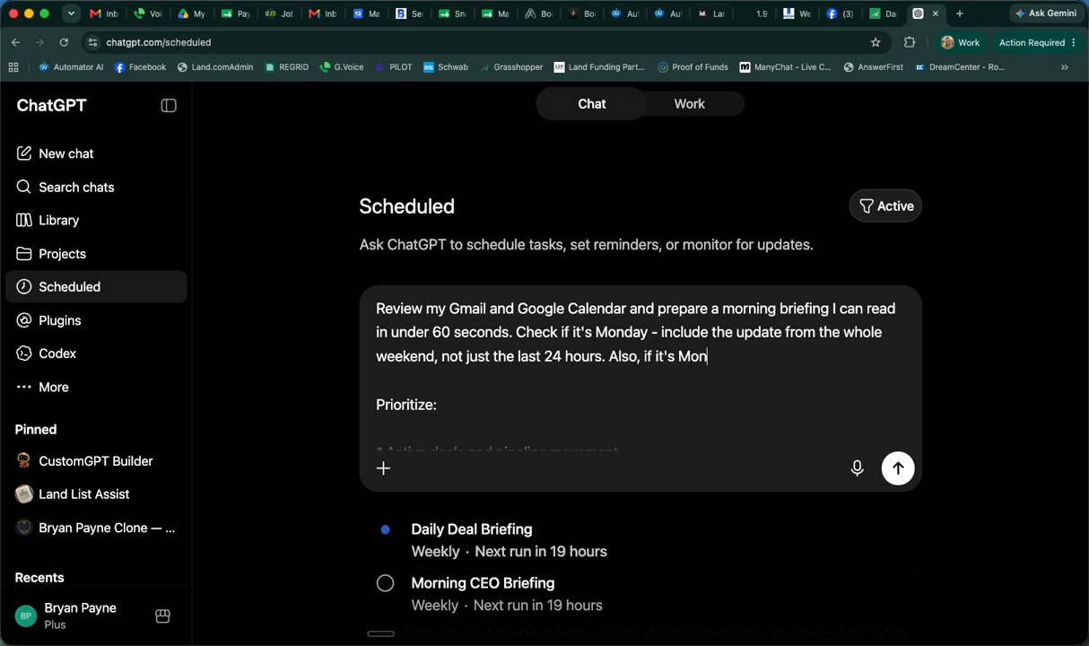
text(day ask me what the)
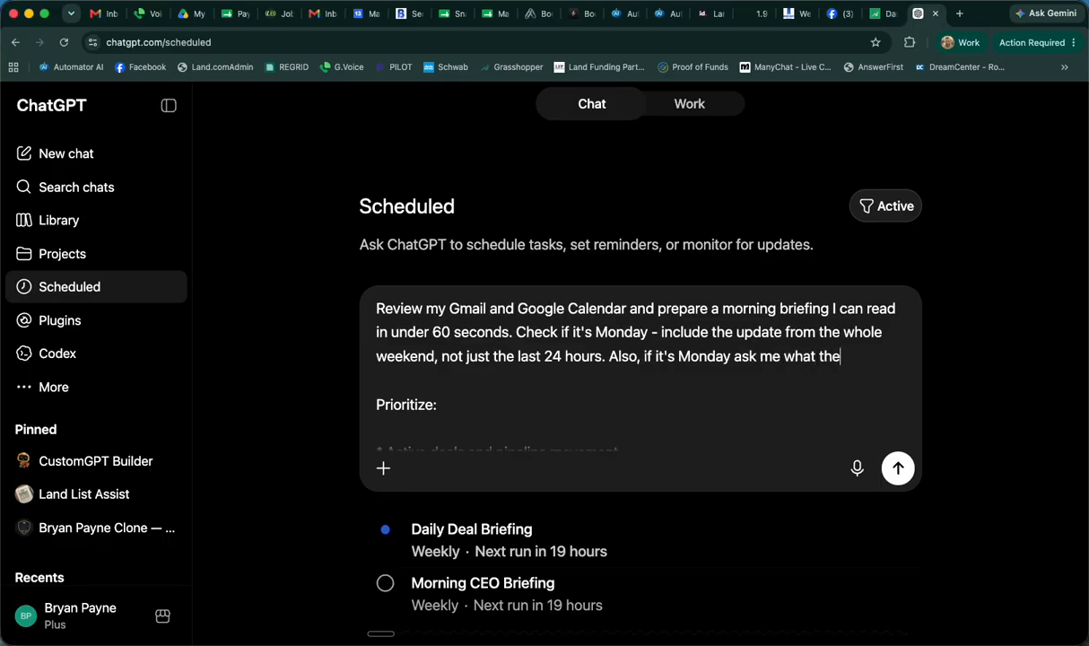
text( goal for the week and )
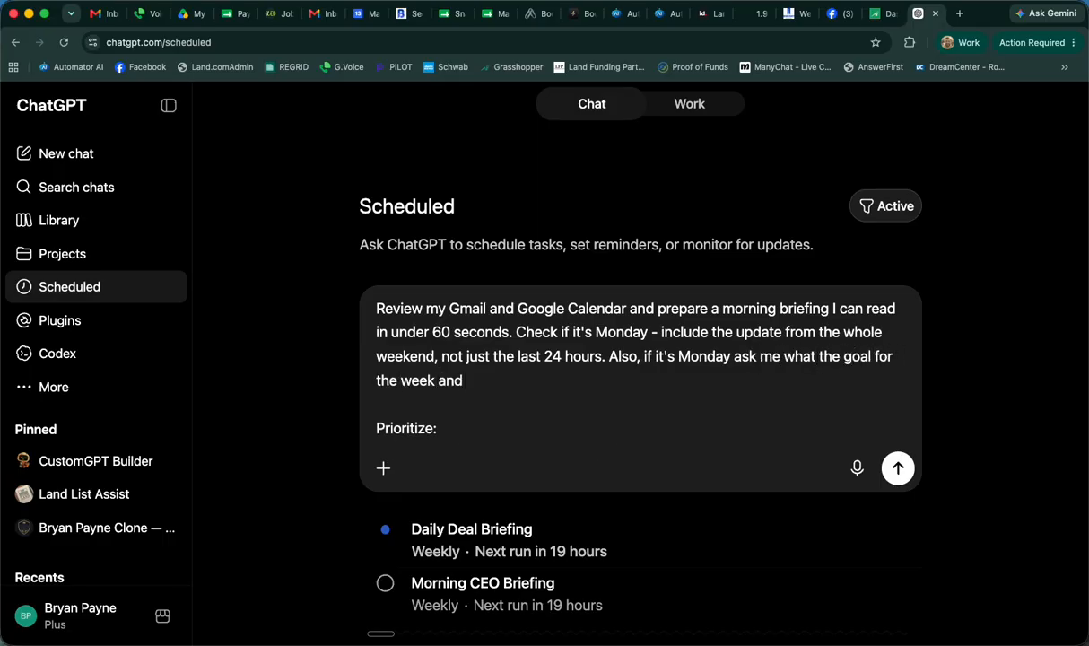
text(month are, so you can better prio)
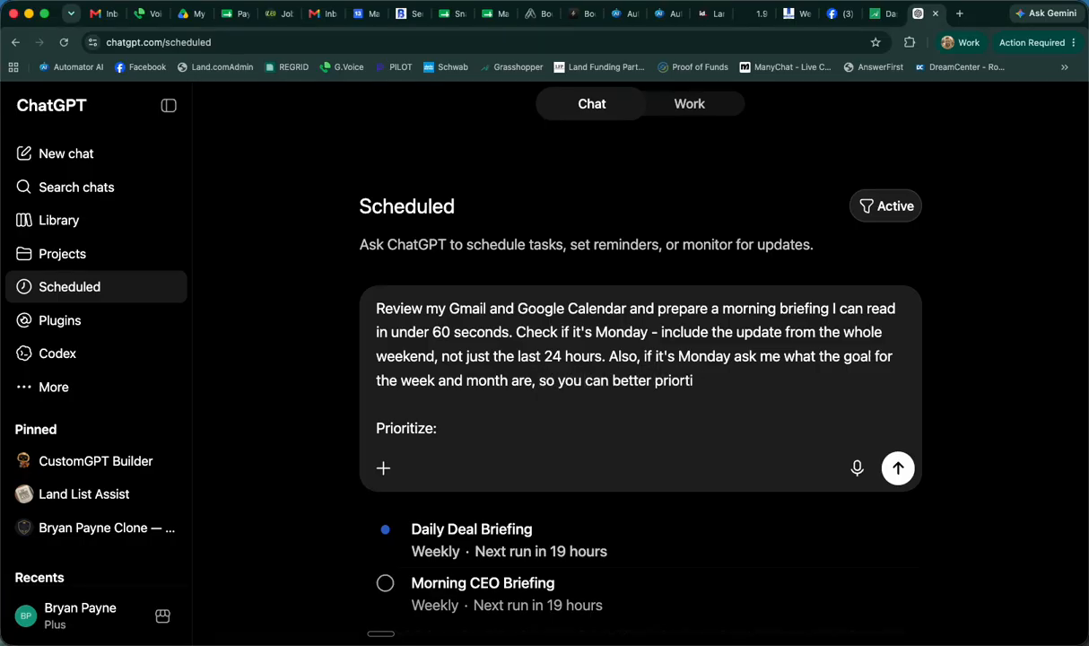
text(ritize my top 3)
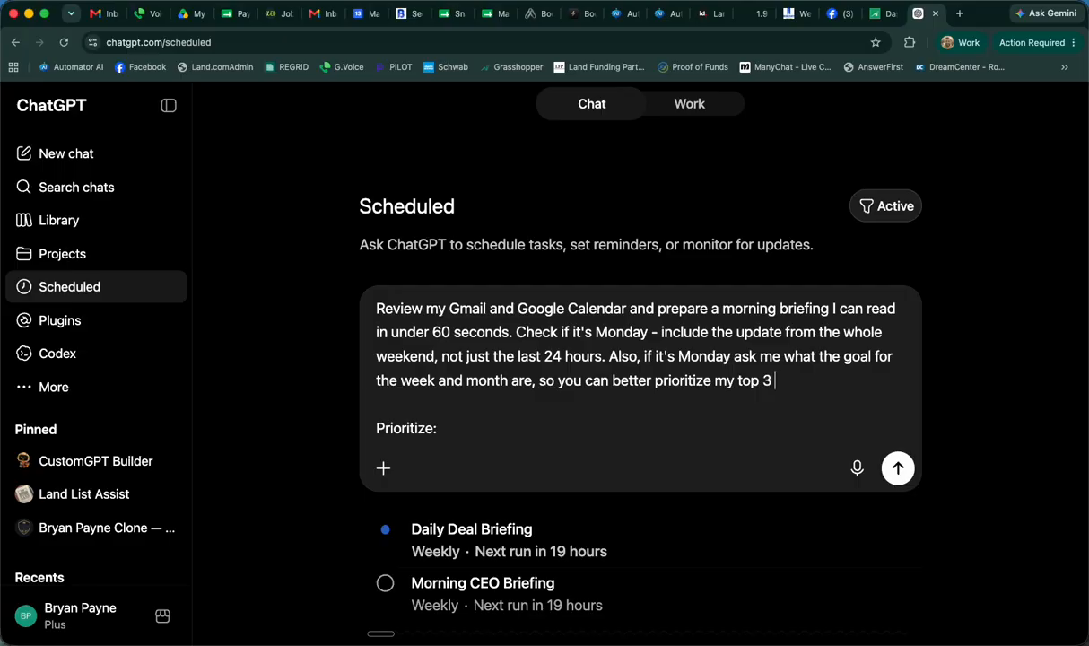
text( items to focus on.)
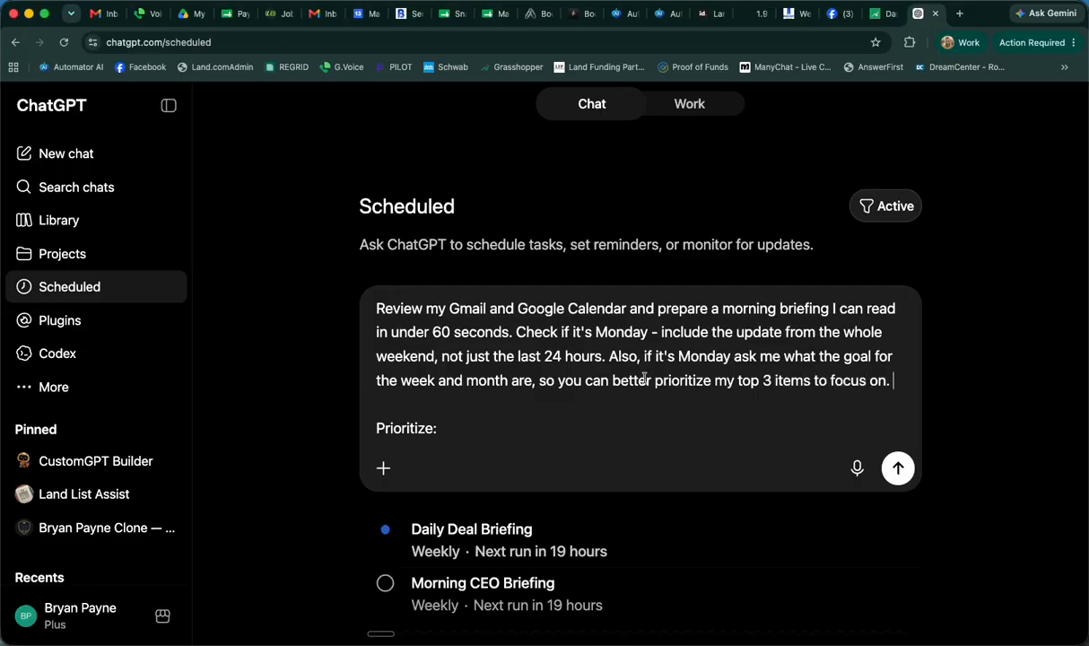
Check the rest of the morning briefing task prompt and submit it
scroll(700, 369, down, 3)
scroll(739, 369, down, 6)
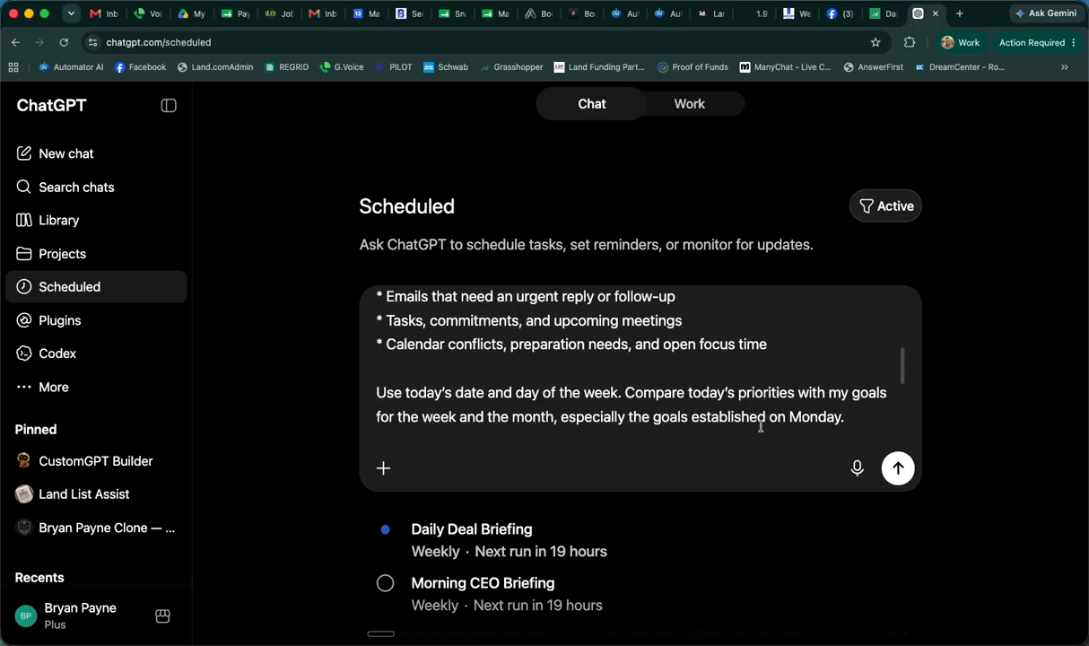
scroll(779, 349, up, 8)
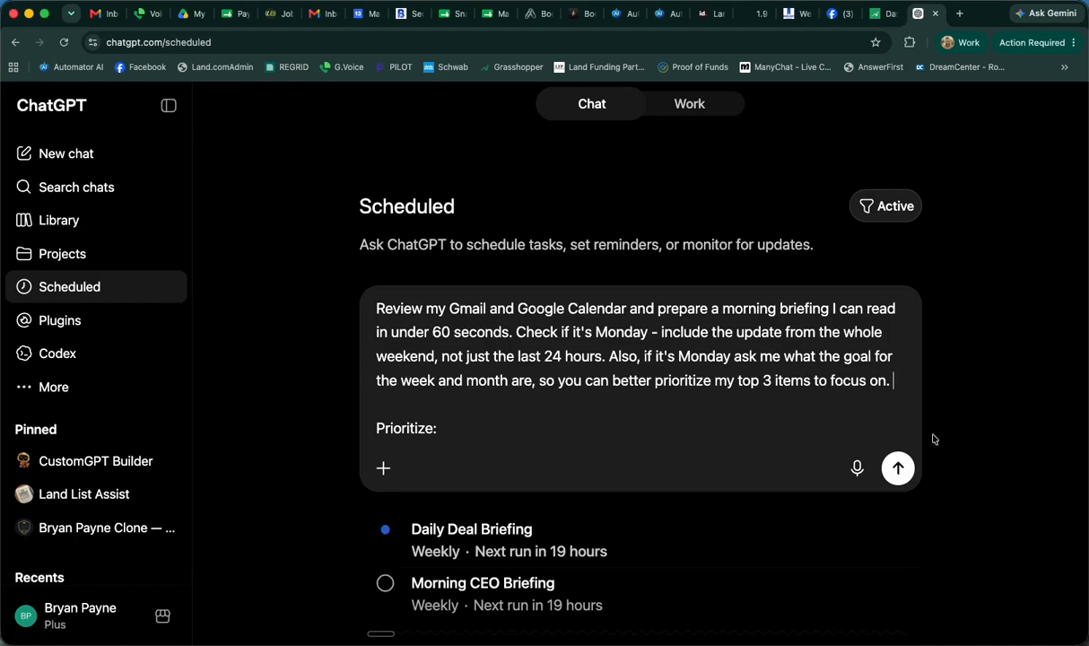
click(898, 467)
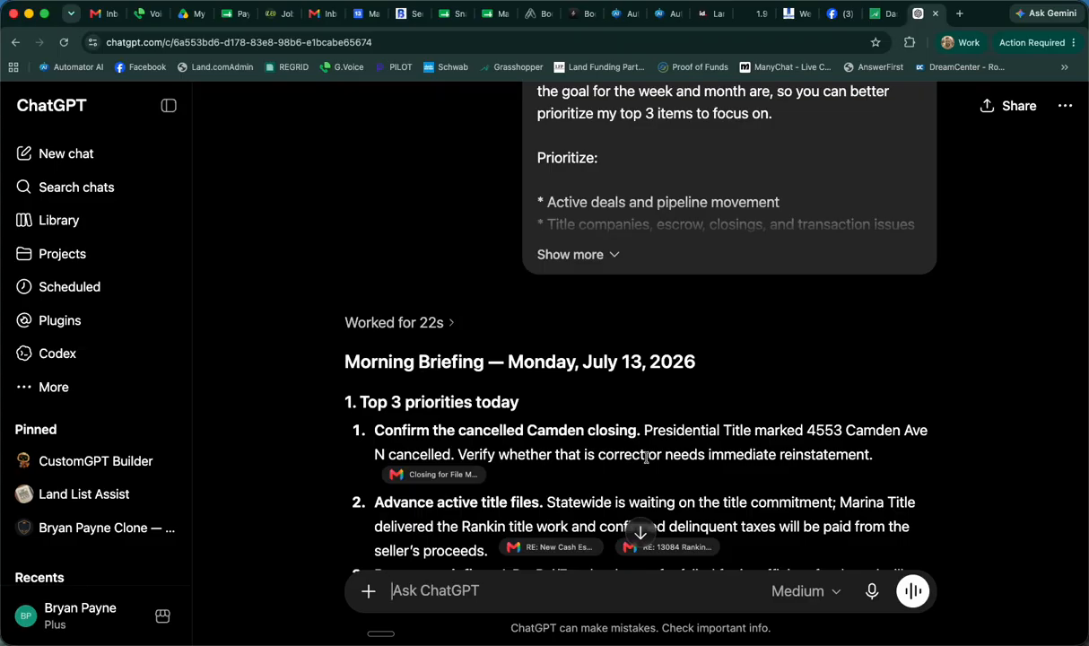
Read through the generated Monday morning briefing, from the top 3 priorities to the closing question about weekly and monthly goals
scroll(646, 458, down, 10)
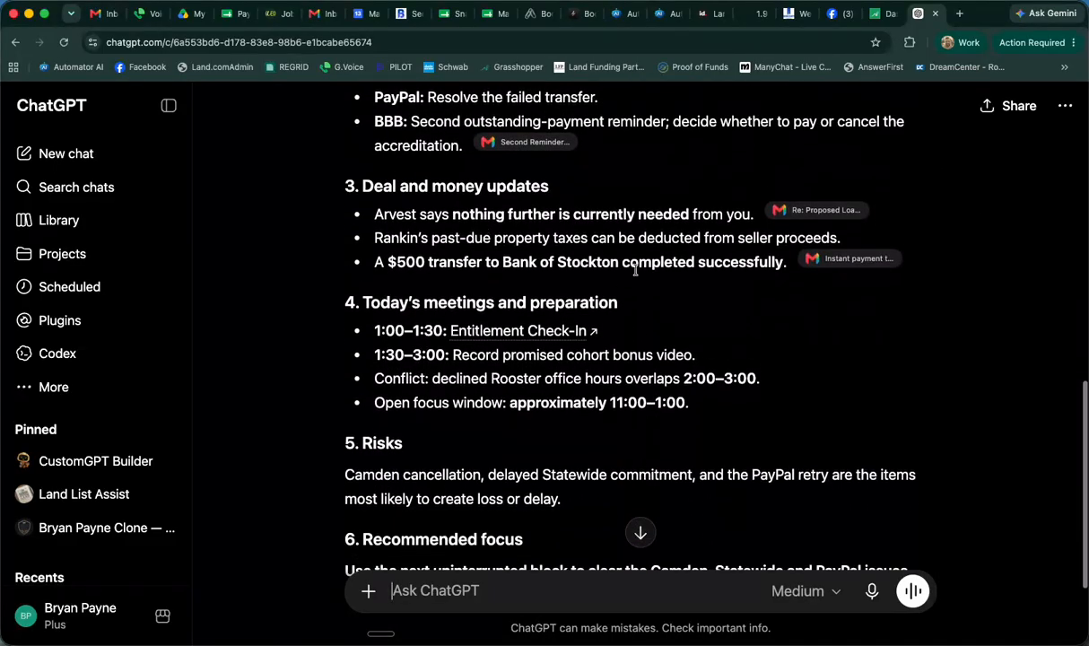
scroll(635, 269, down, 4)
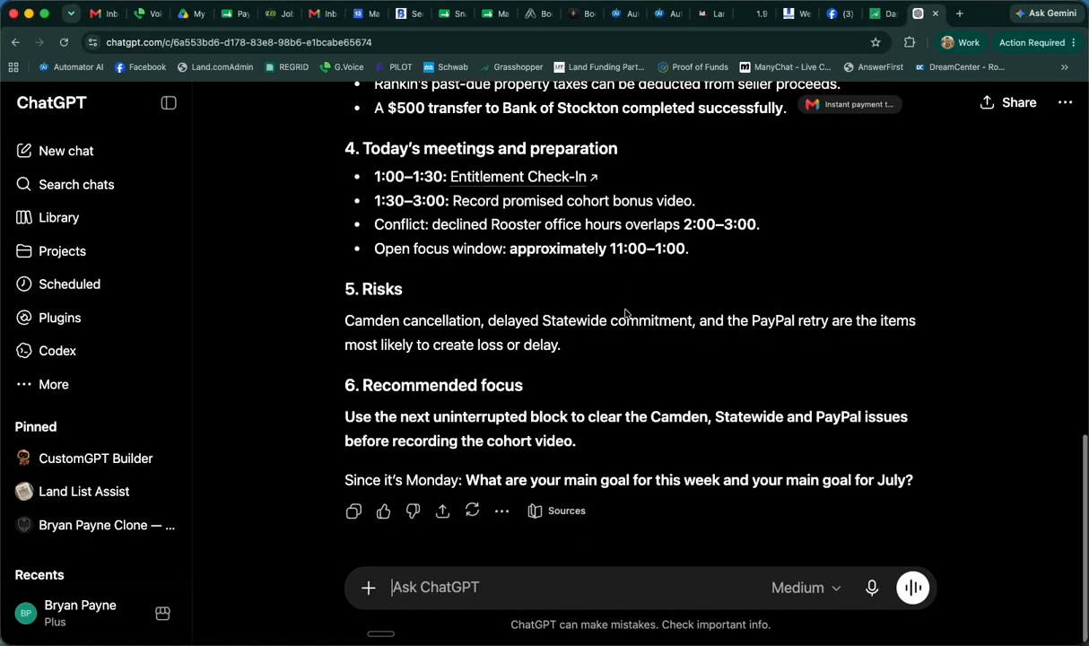
scroll(690, 399, up, 3)
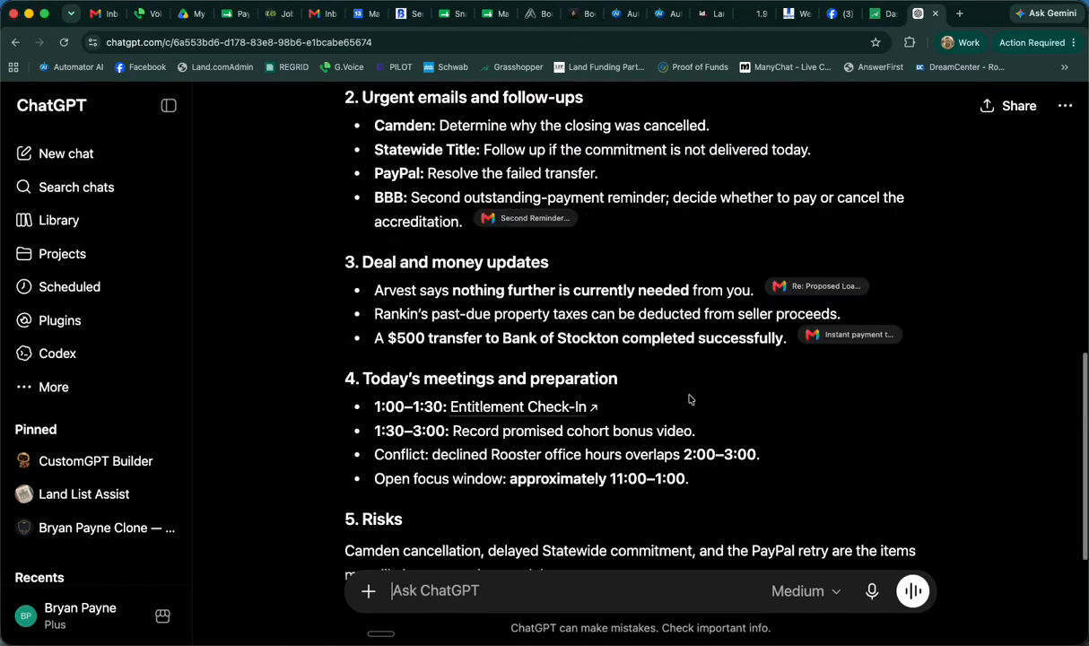
scroll(690, 399, up, 10)
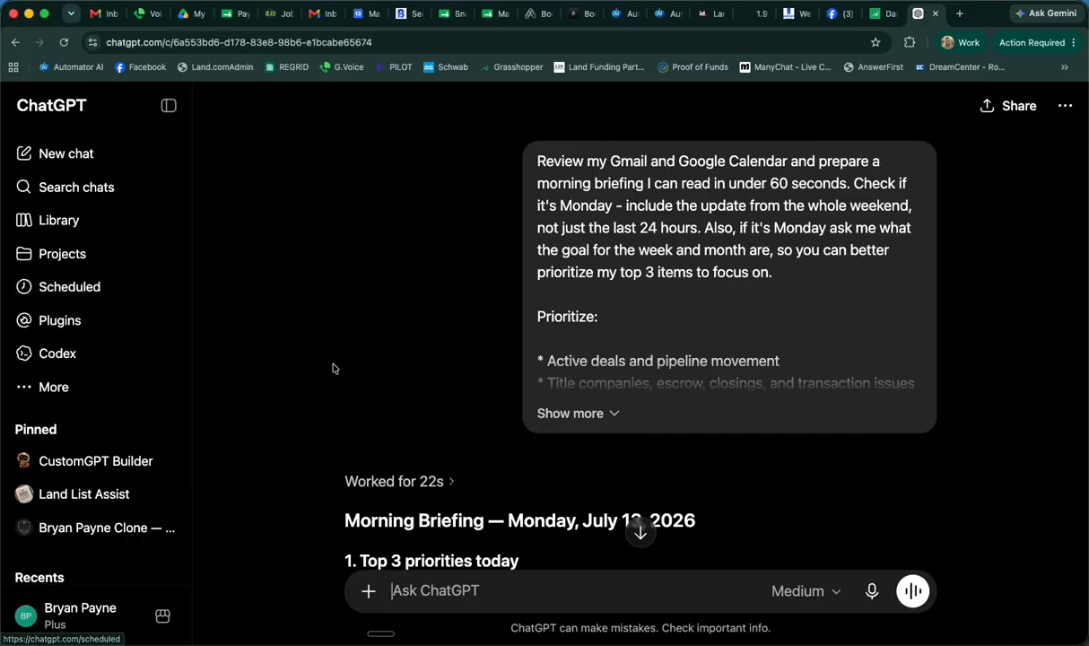
scroll(345, 397, down, 2)
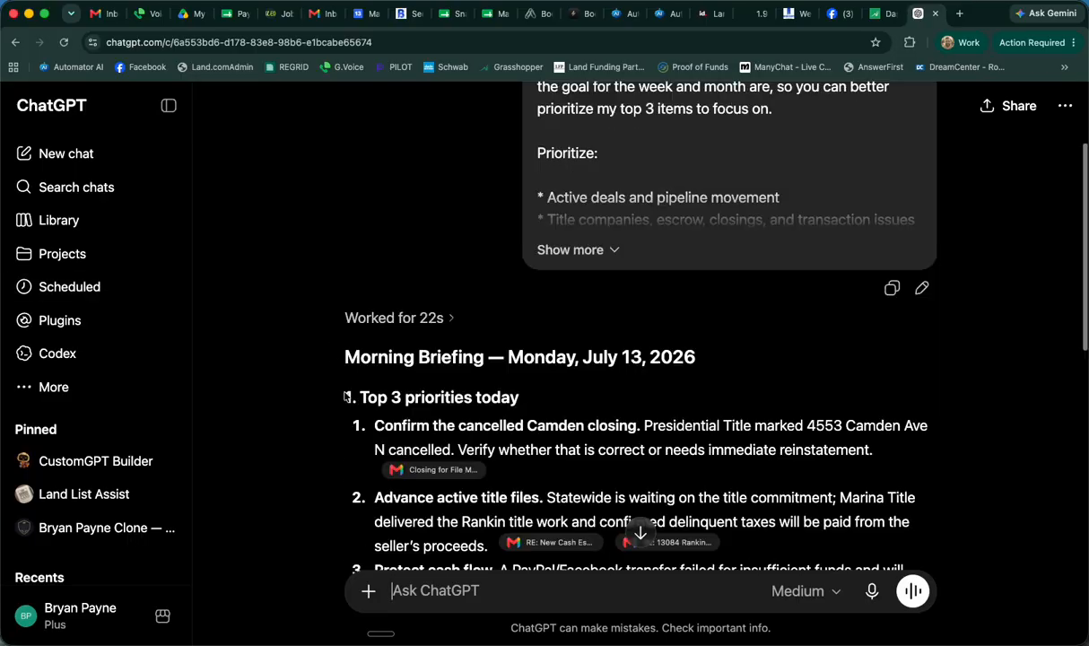
scroll(345, 397, down, 5)
scroll(345, 396, up, 7)
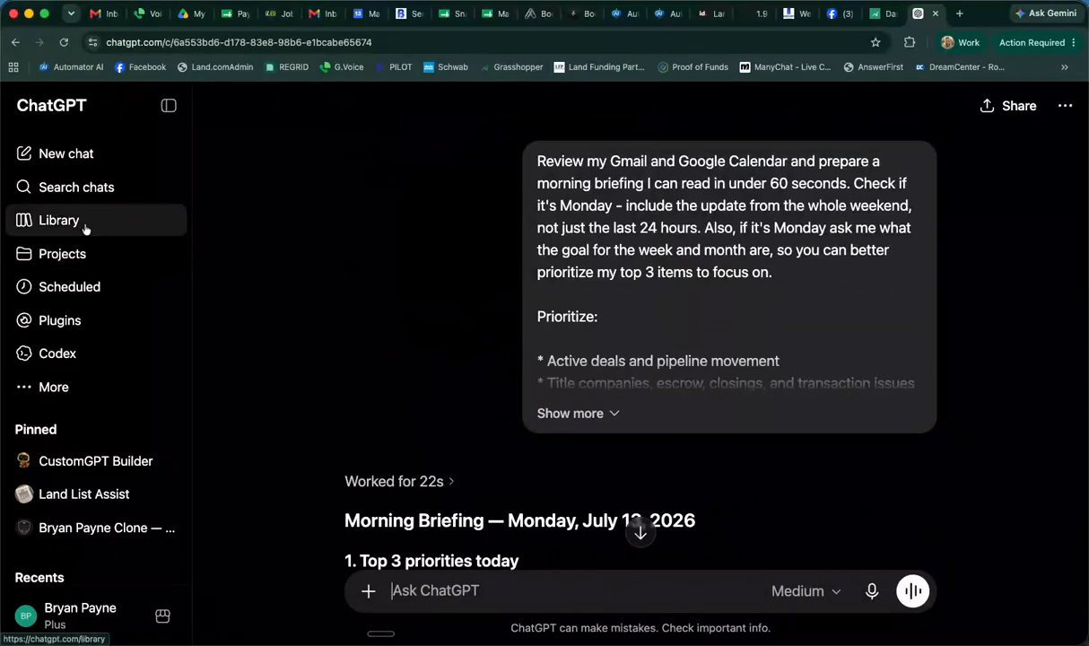
Open the Daily Deal Briefing from the scheduled tasks and bring up its frequency settings
click(75, 285)
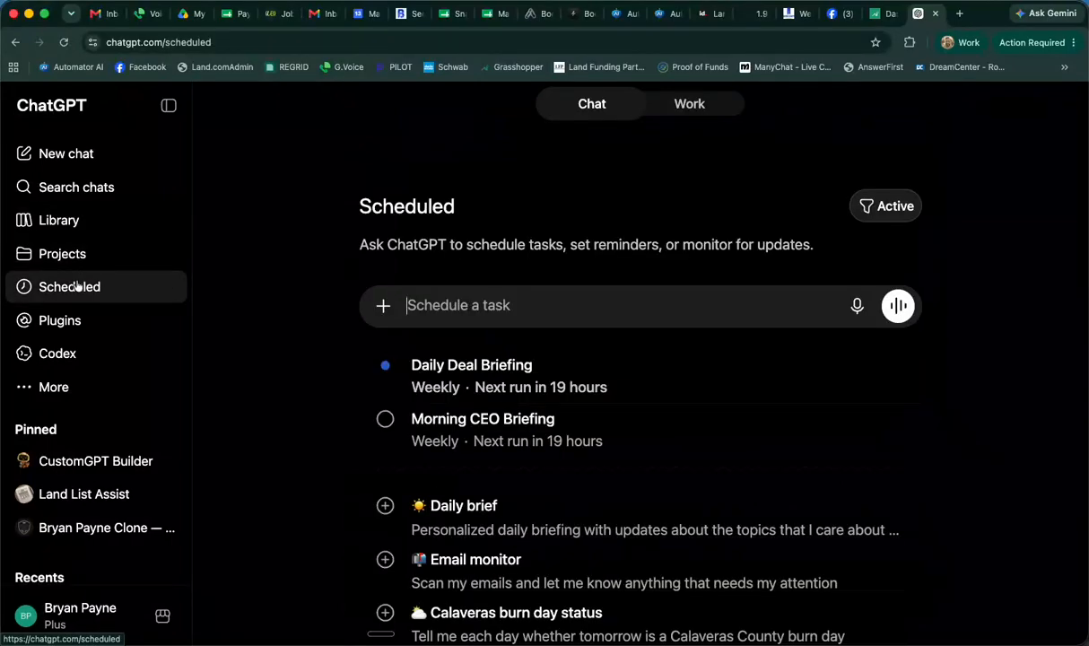
scroll(628, 377, down, 1)
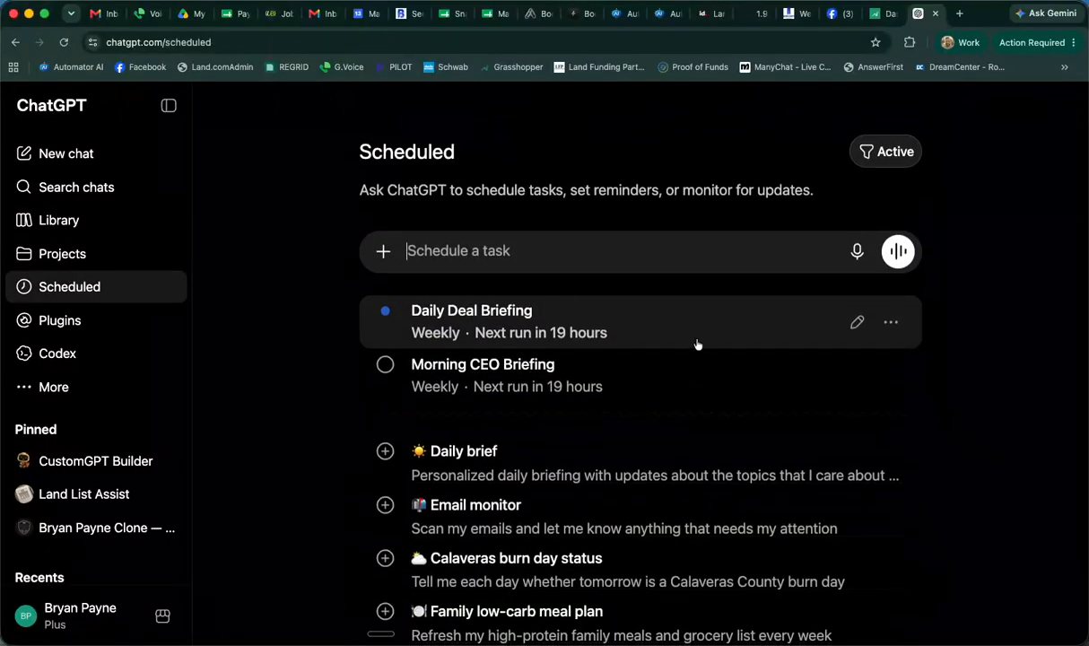
click(777, 332)
scroll(902, 499, down, 2)
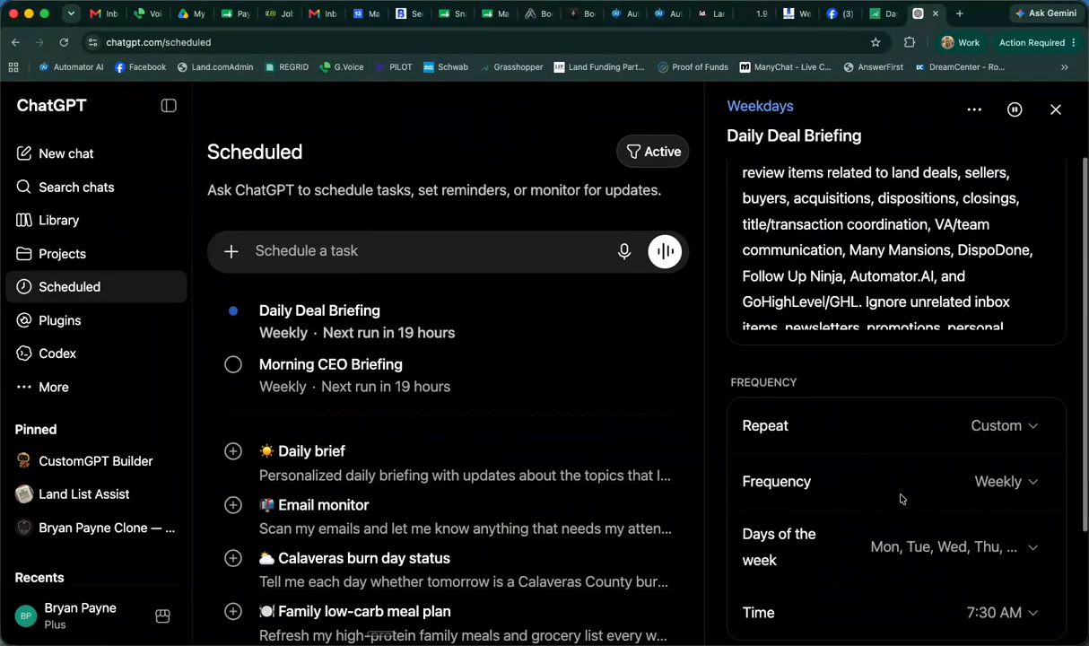
scroll(996, 438, down, 2)
Set the Daily Deal Briefing to repeat on Weekdays with the time Morning, and save the task
click(1031, 333)
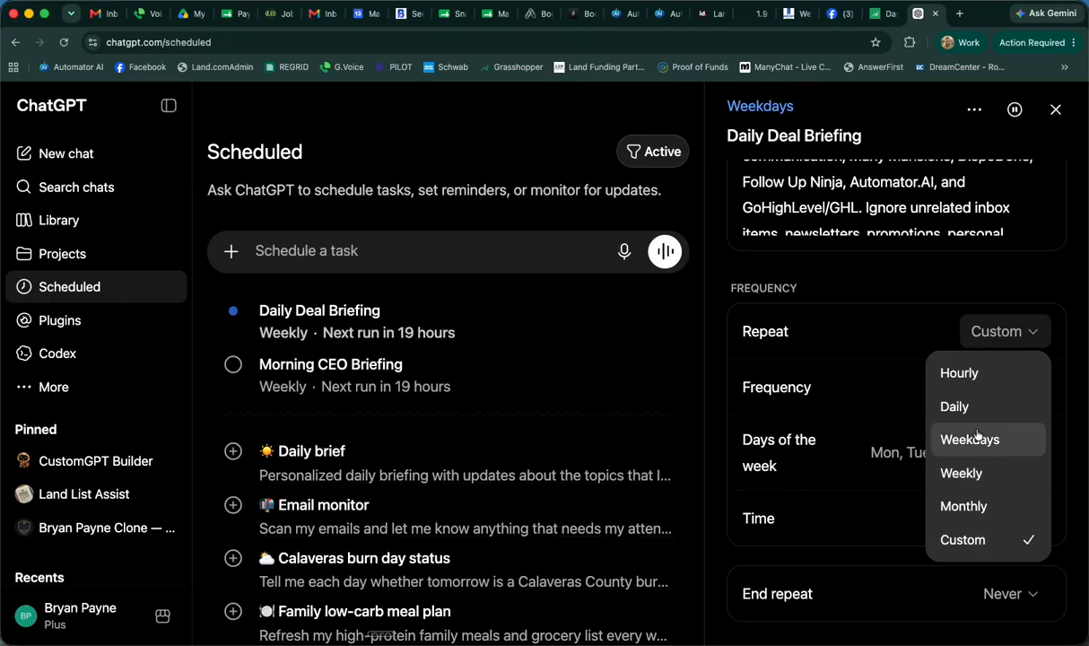
click(894, 381)
scroll(914, 302, down, 1)
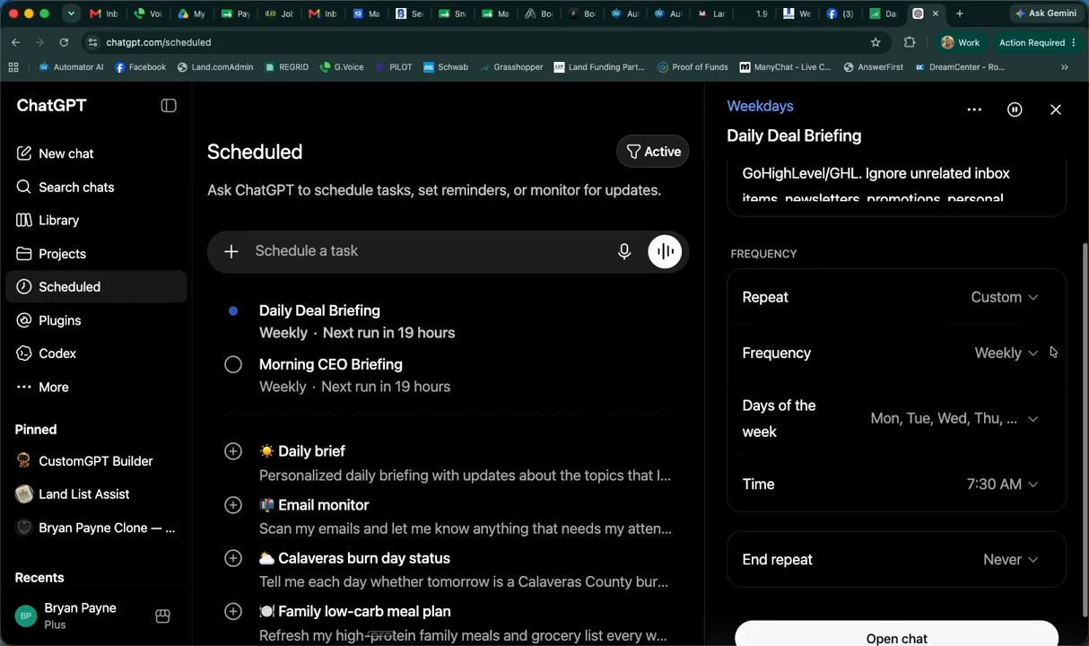
click(1031, 296)
click(996, 402)
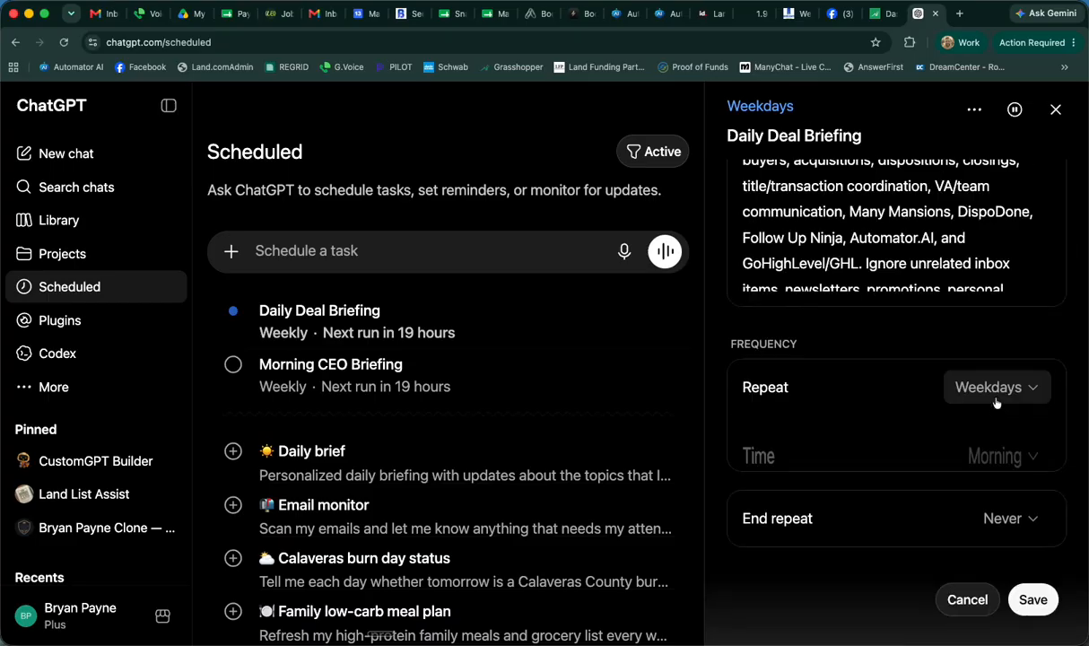
click(996, 444)
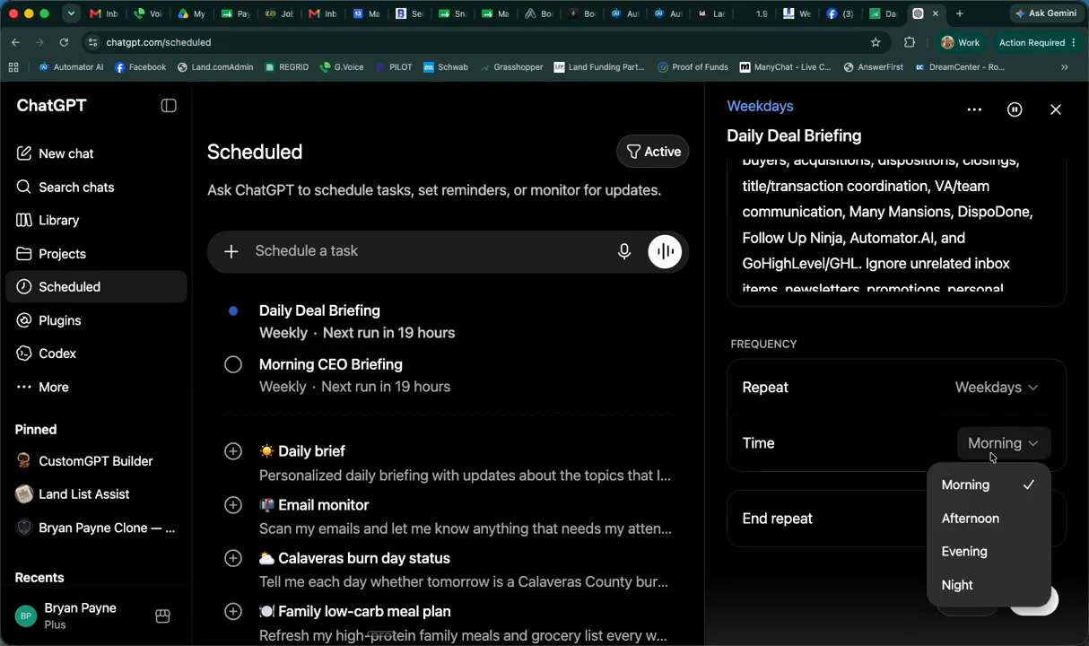
click(949, 486)
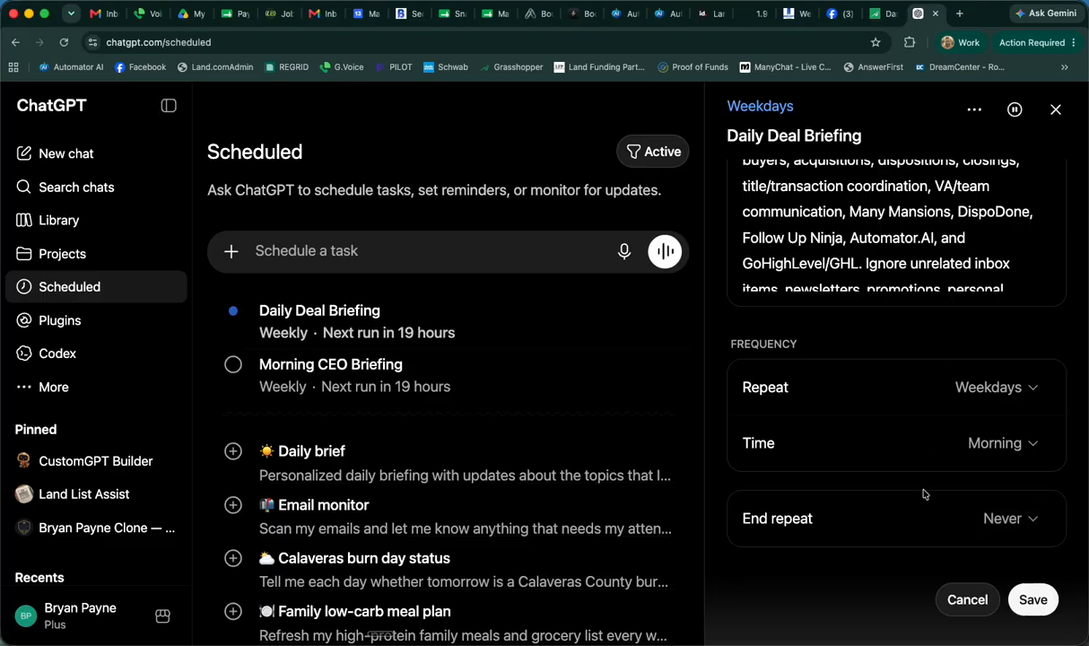
click(1032, 599)
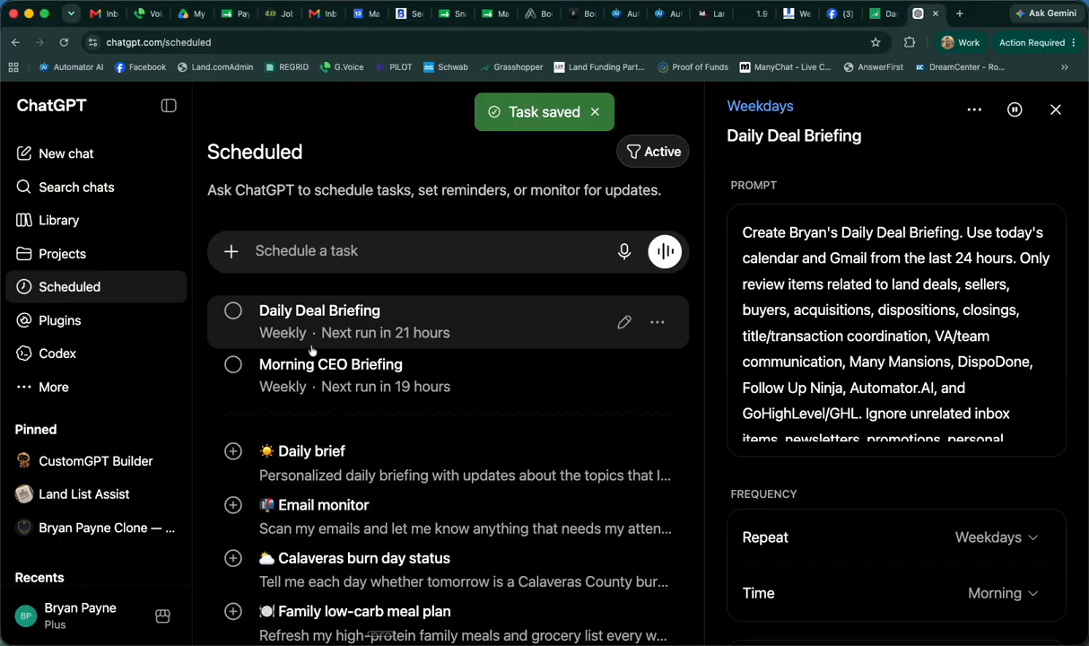
Open the pinned Kingdom Strategist clone GPT
click(54, 388)
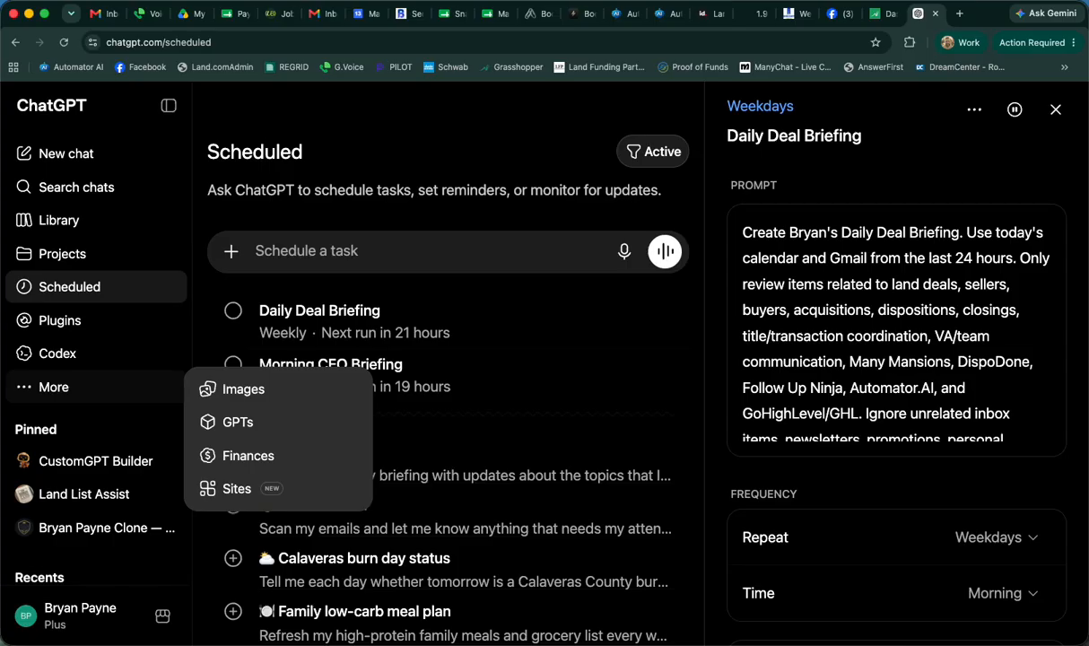
click(81, 536)
click(81, 537)
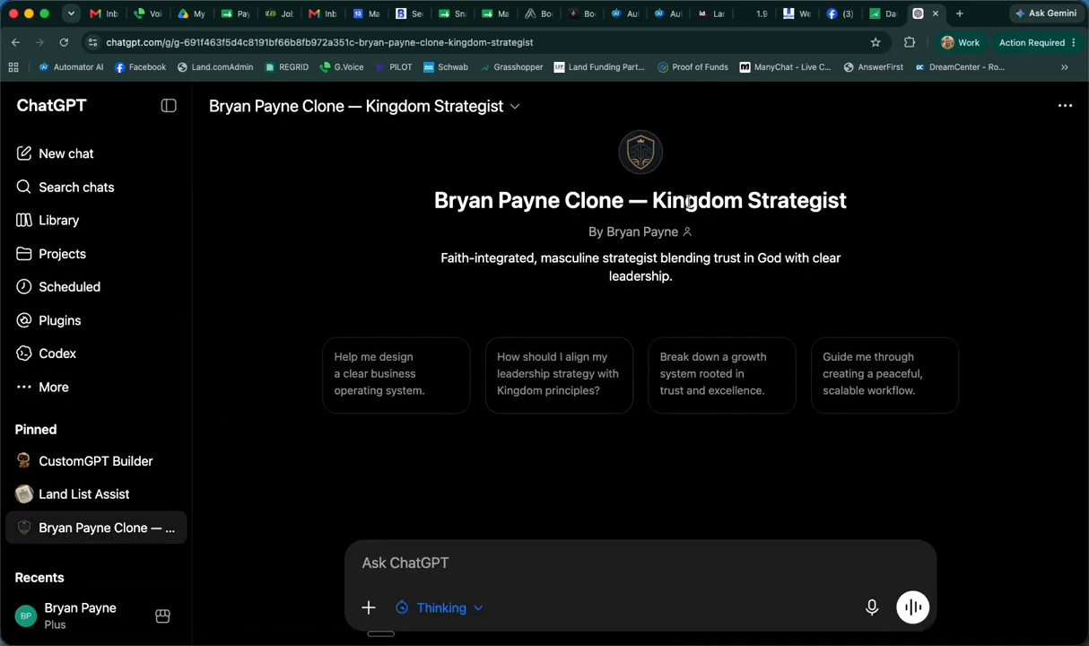